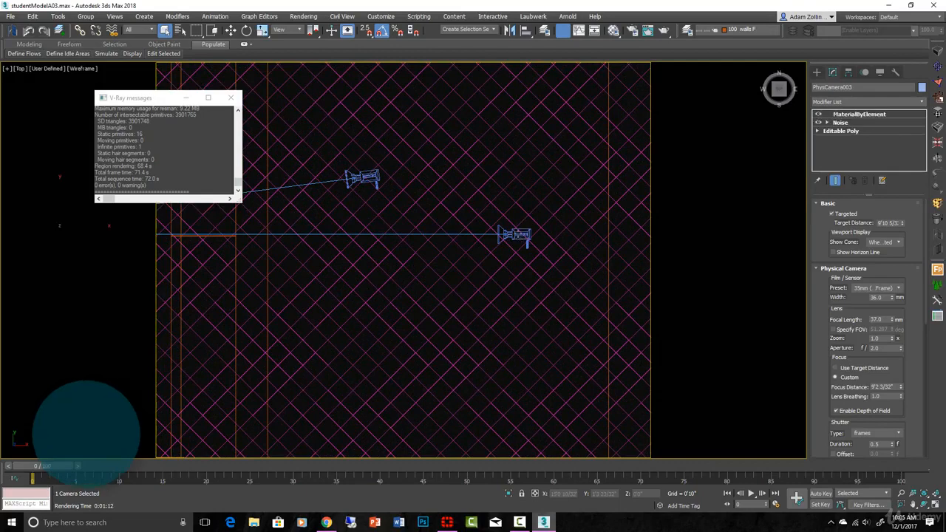
- Show the dining room through PhysCamera001 with edged-faces shading
scroll(517, 234, "up", 5)
left_click(466, 230)
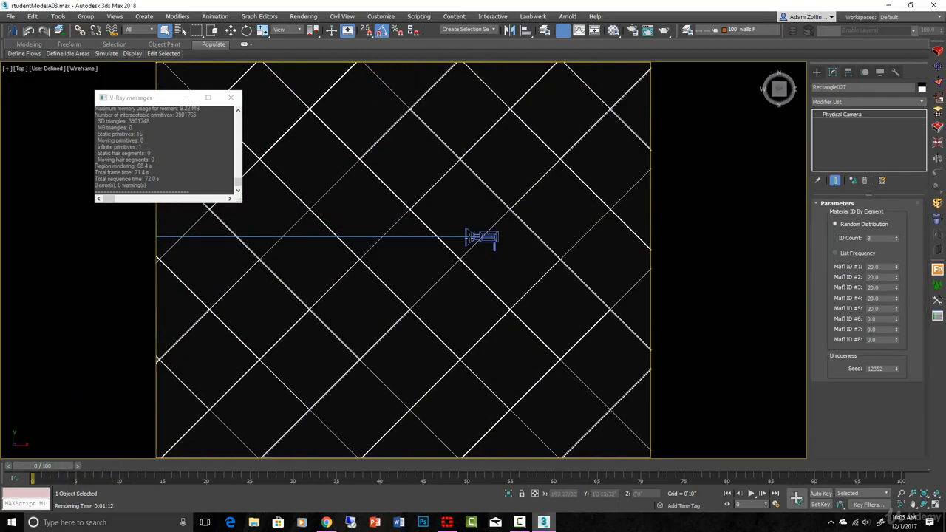
key("c")
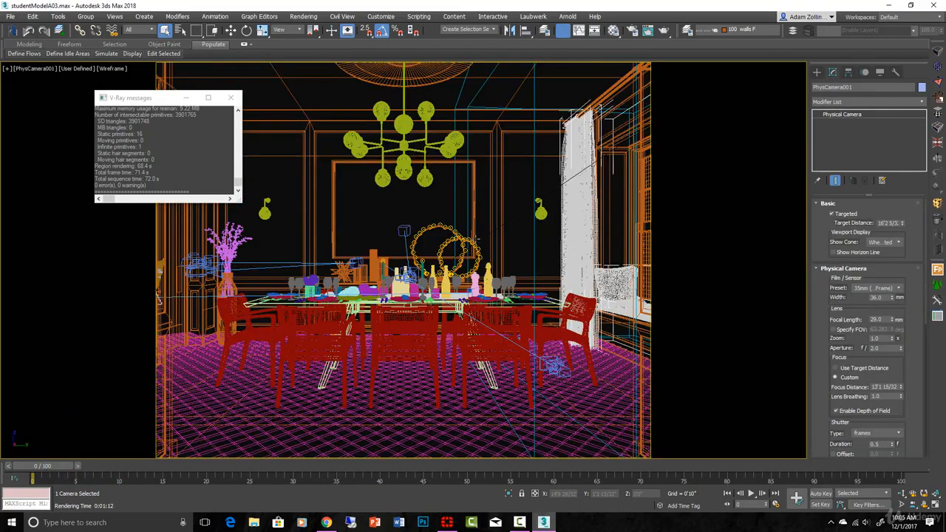
key("F3")
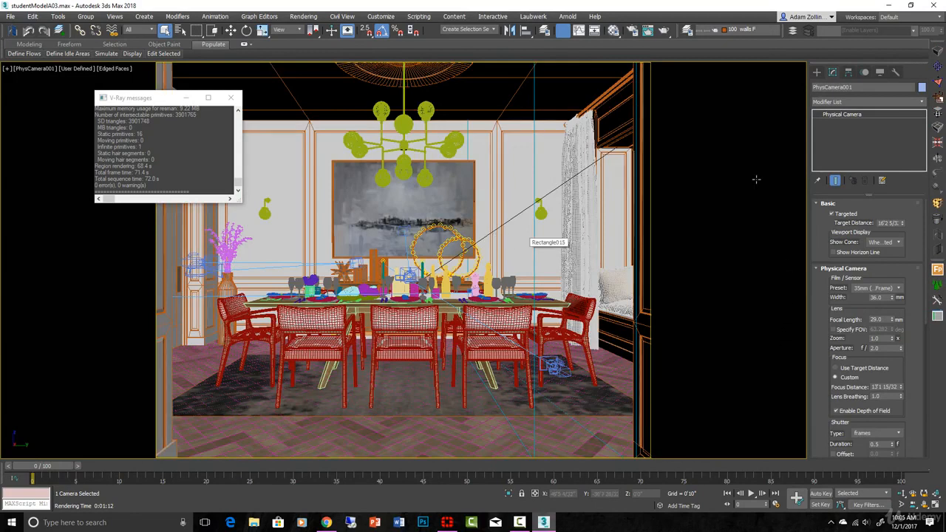
- Change the diffuse colour of the 13 - Default V-Ray material from dark grey to near-white and close the Material Editor
left_click(617, 33)
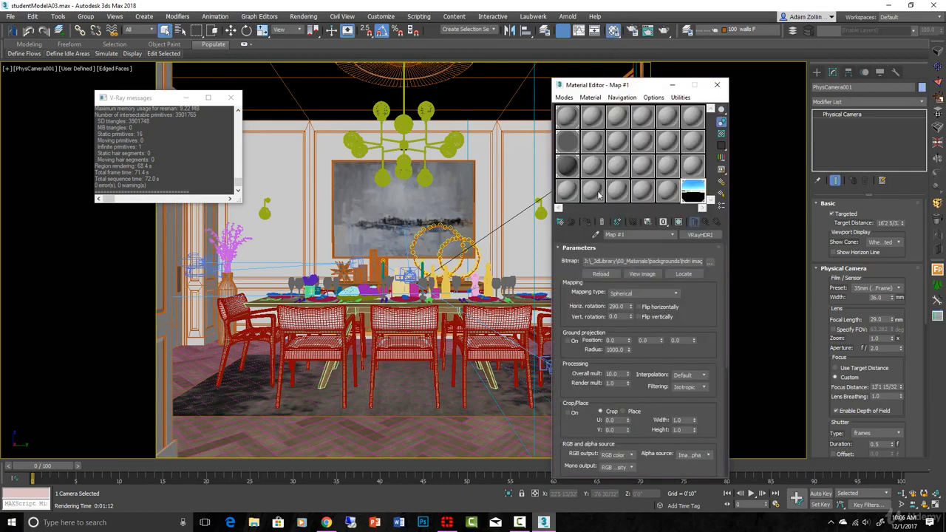
left_click(567, 165)
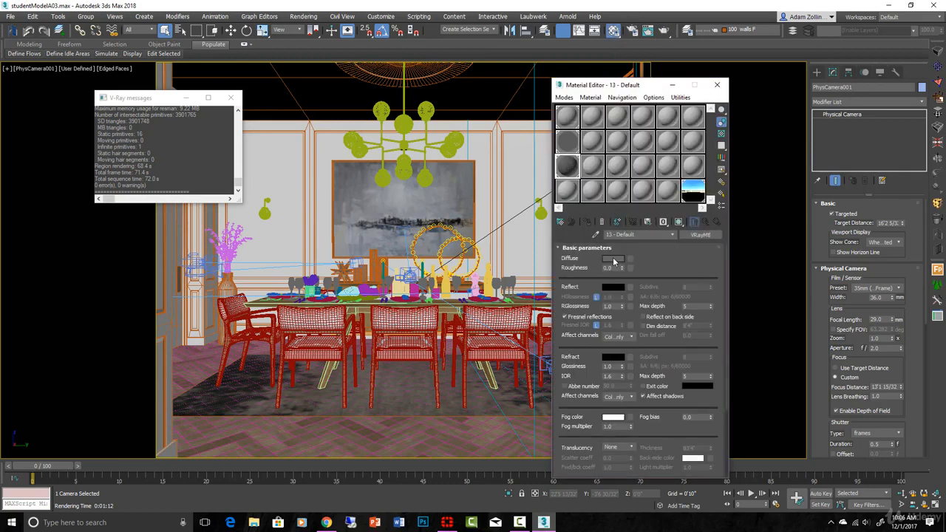
left_click(612, 259)
left_click(362, 152)
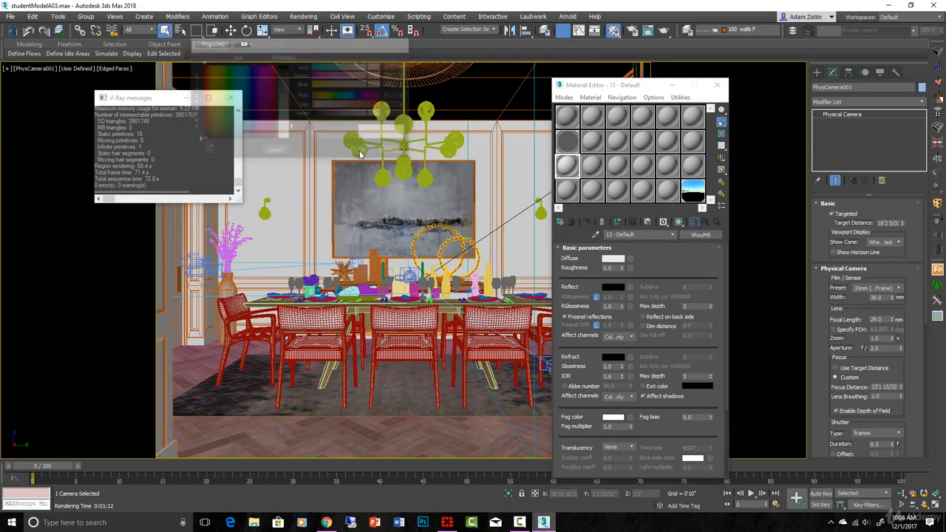
left_click(719, 85)
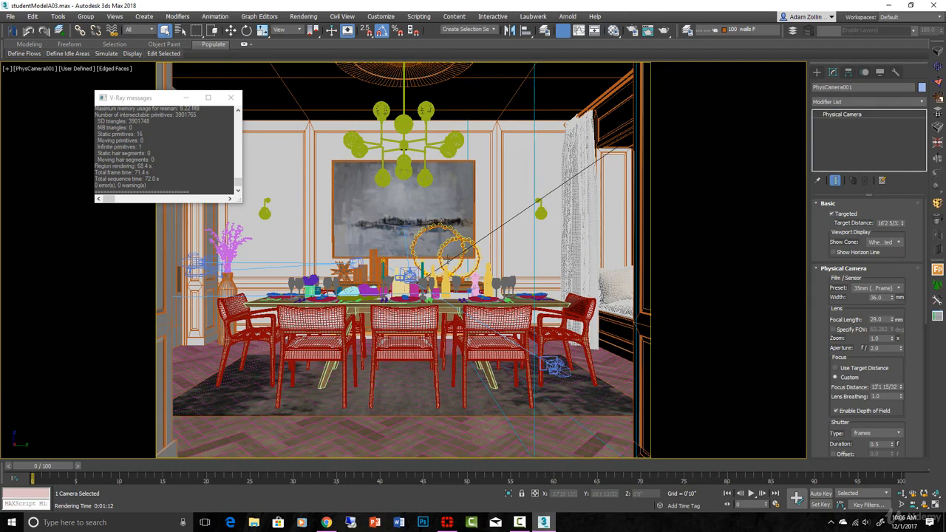
- Group the chandelier and the two wall sconces under the name lights
left_click(405, 127)
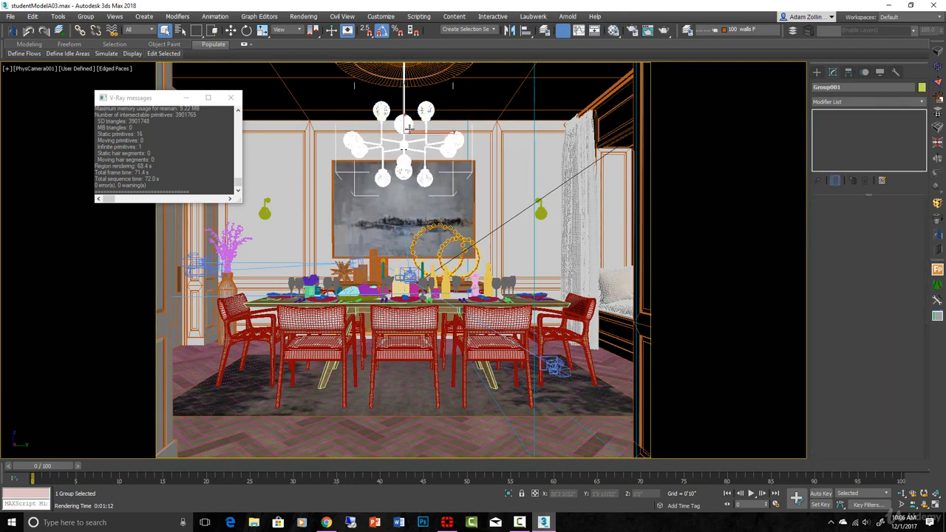
left_click(543, 212, "ctrl")
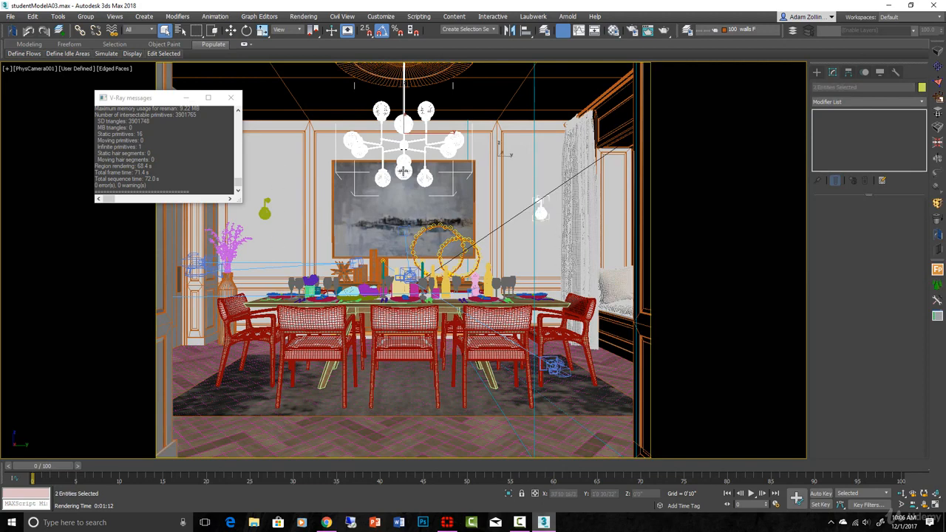
left_click(264, 212, "ctrl")
key("ctrl+g")
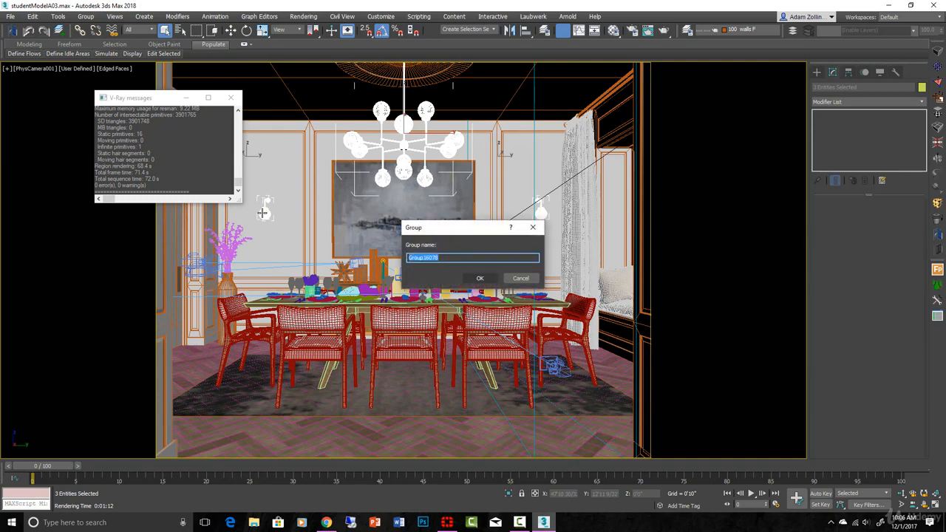
key("BackSpace")
key("Return")
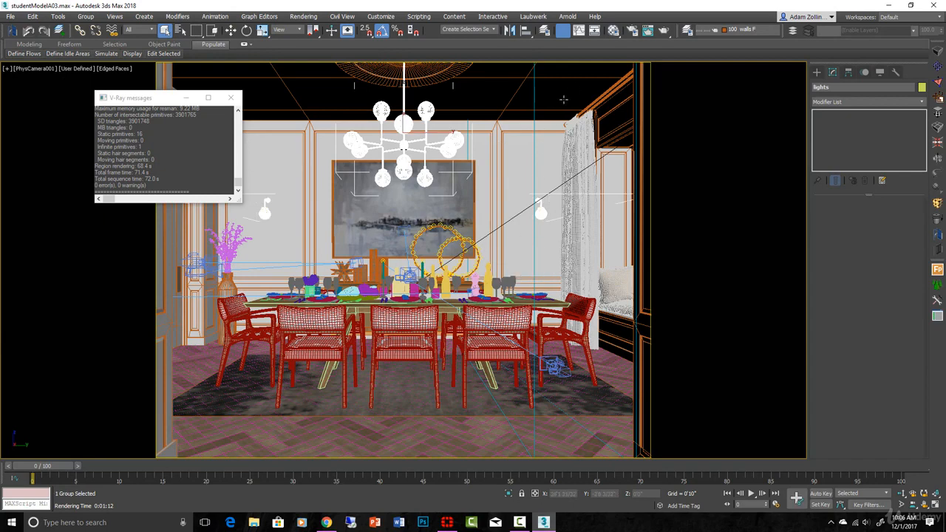
- Add the lights group to the exclude list of the V-Ray material override and render the PhysCamera001 view
left_click(633, 31)
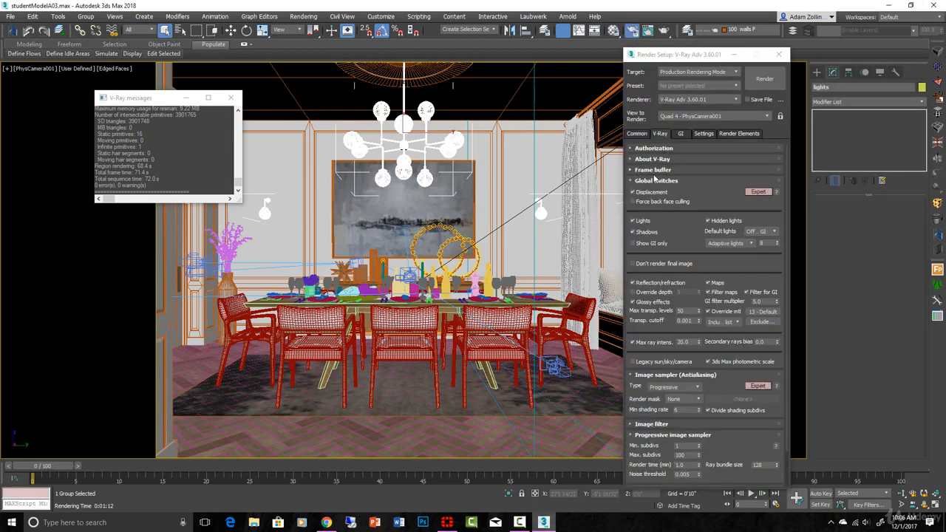
left_click(761, 322)
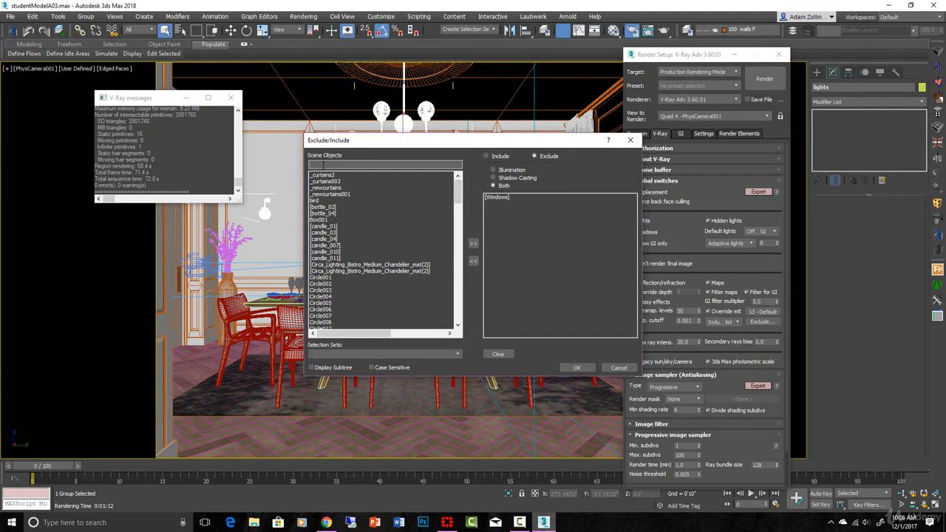
type("[ligh")
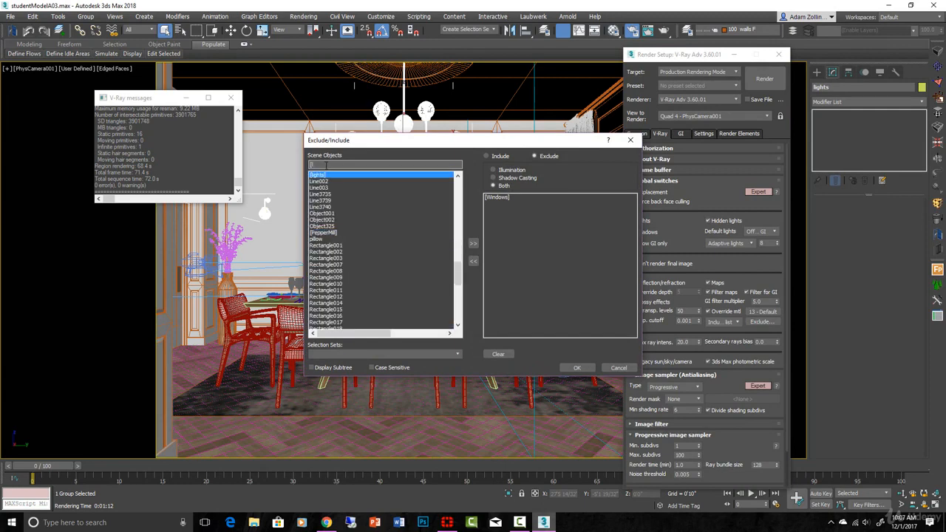
left_click(473, 243)
left_click(584, 367)
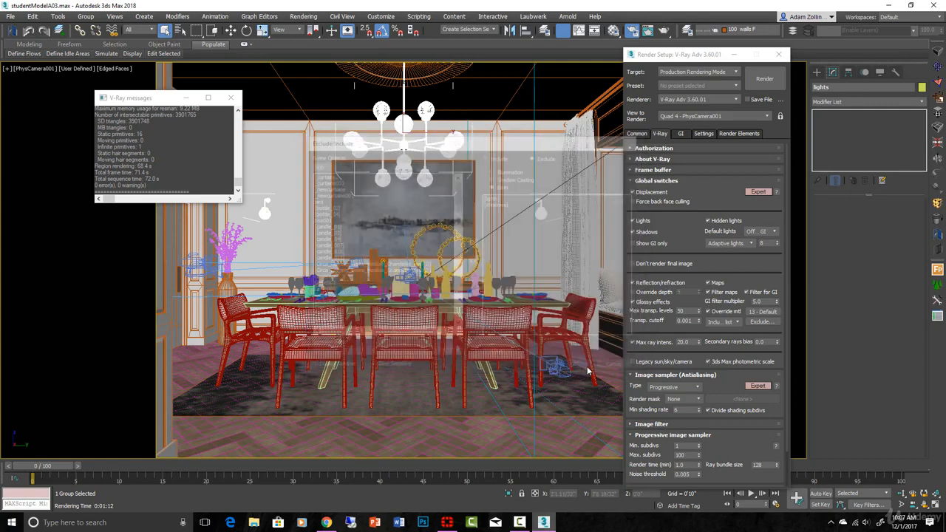
left_click(780, 57)
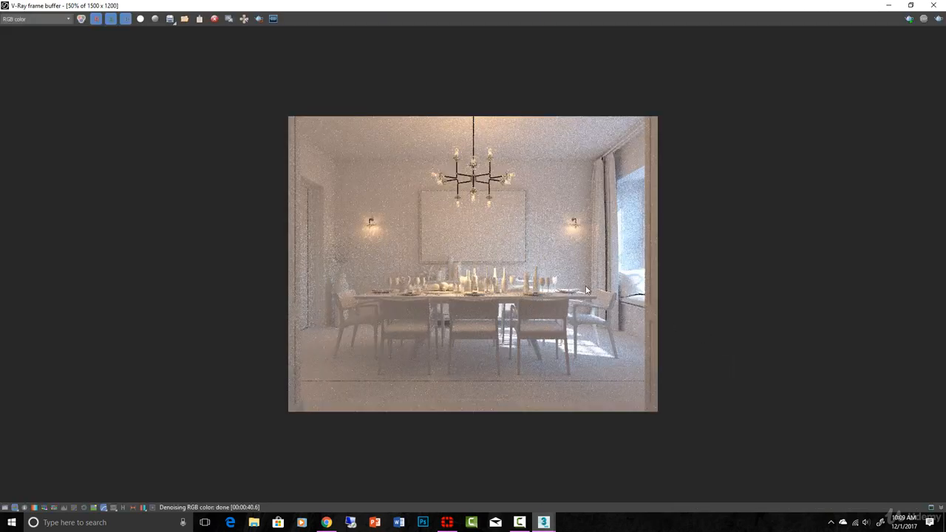
- Examine the chandelier, sconces and noise in the rendered dining room at 50% and 100%, and close the frame buffer
scroll(584, 288, "up", 1)
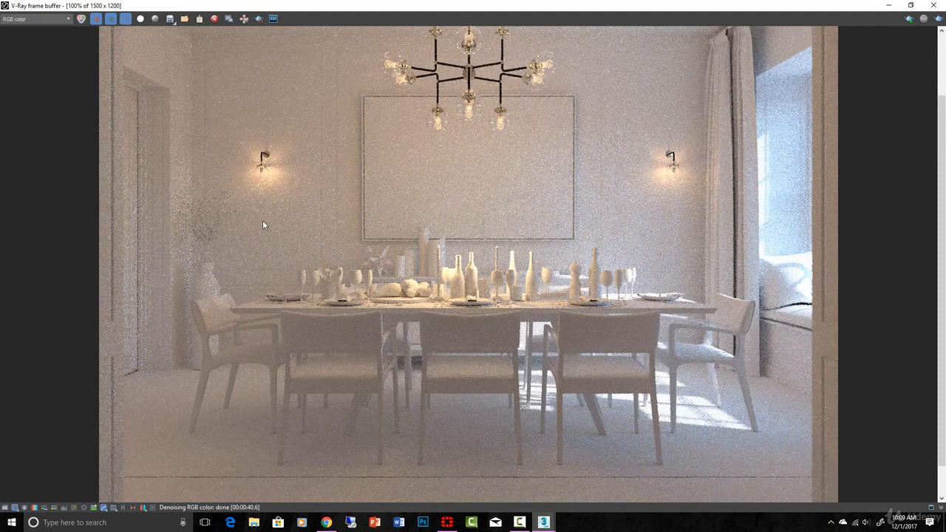
scroll(332, 226, "down", 1)
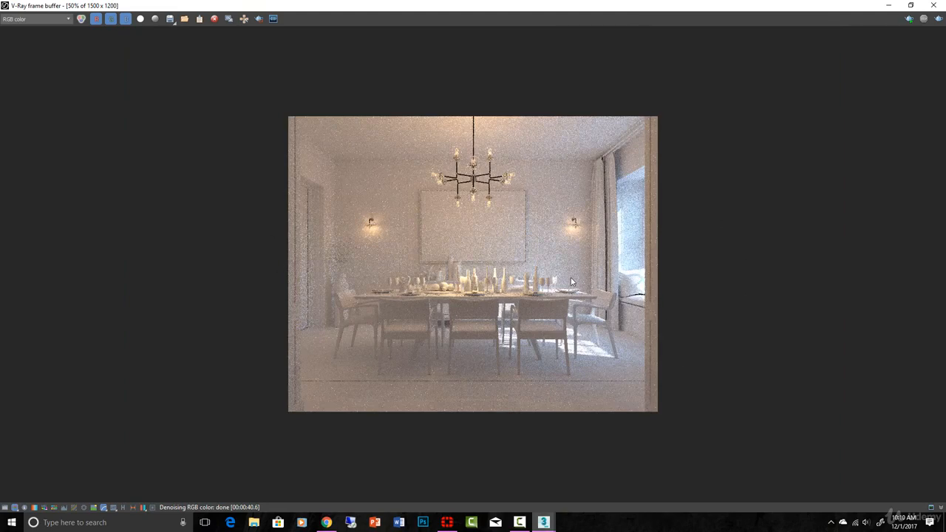
scroll(570, 281, "up", 1)
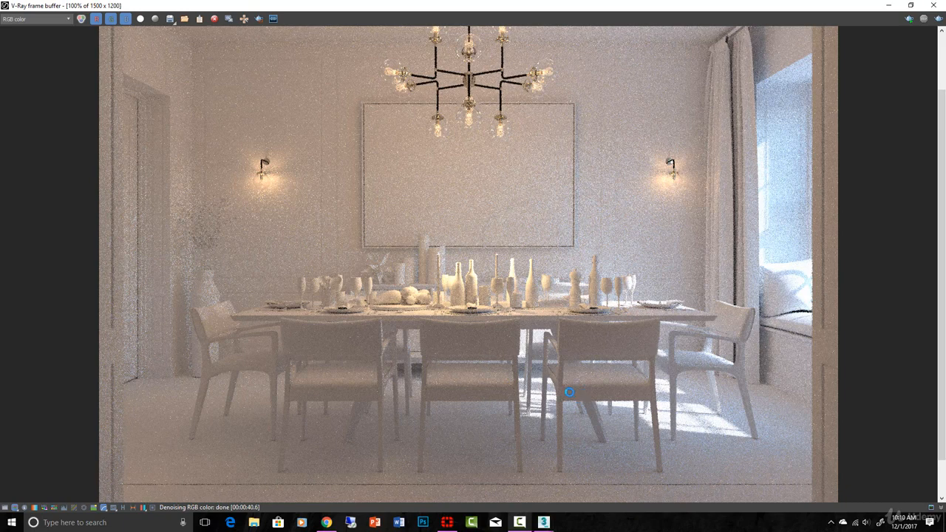
left_click(935, 5)
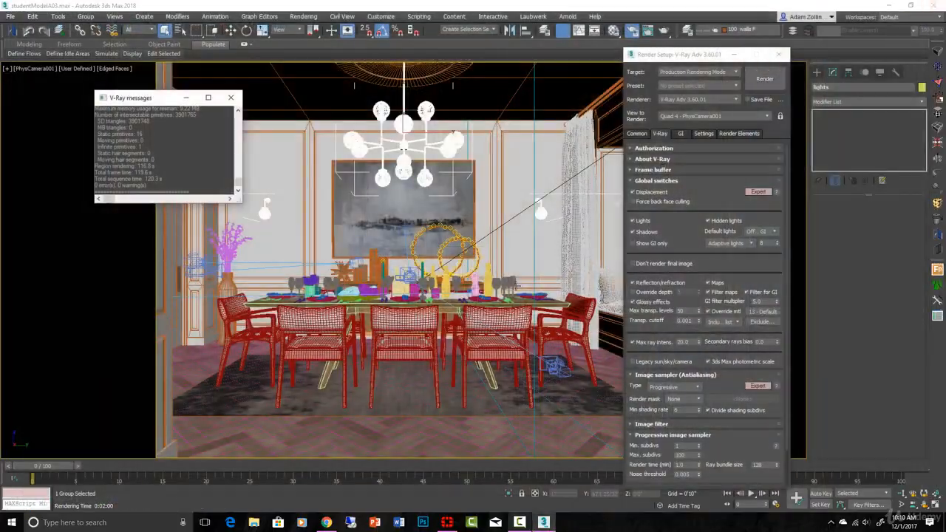
- Switch to the Right wireframe view and select the V-Ray sphere light at the tip of the candle wick
key("t")
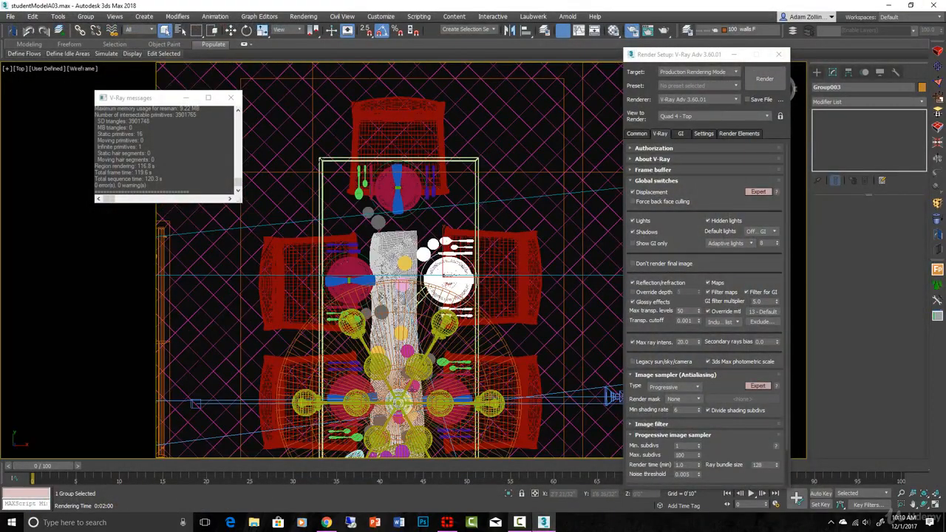
key("r")
key("z")
scroll(414, 306, "down", 5)
middle_click_drag(348, 280, 625, 242)
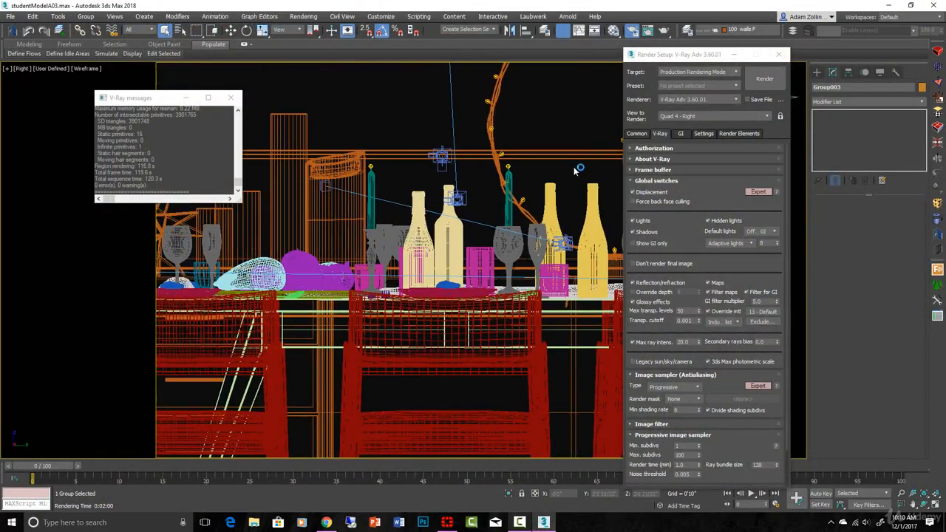
scroll(508, 168, "up", 8)
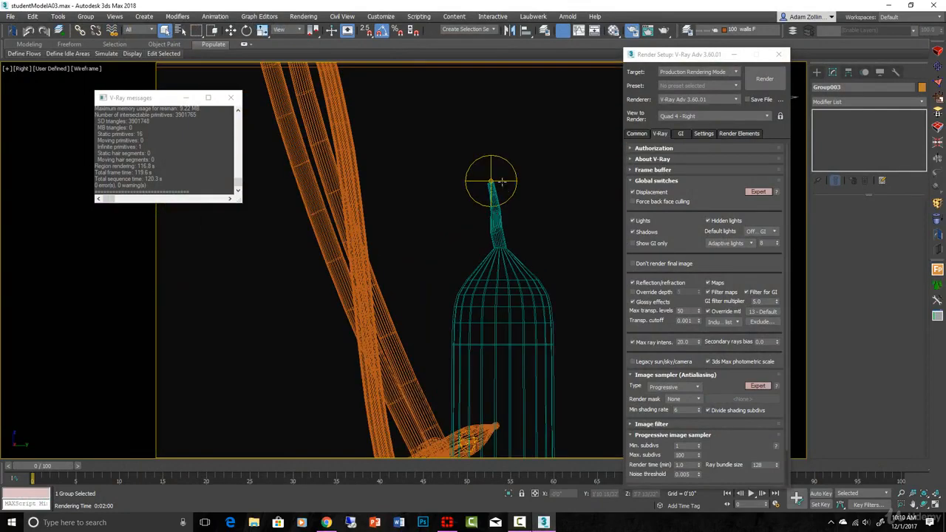
left_click(491, 181)
scroll(499, 181, "up", 3)
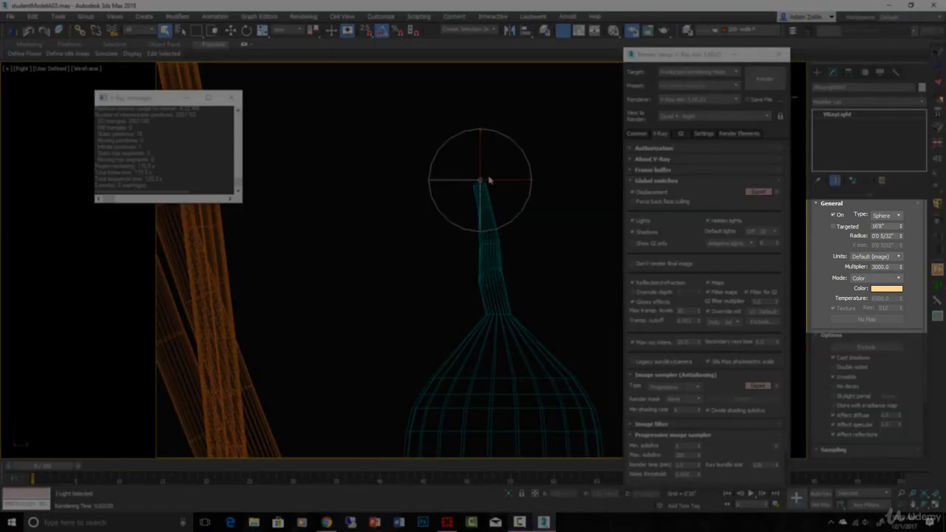
- Inspect the candle light's radius and multiplier settings alongside its sphere at the wick
double_click(894, 267)
scroll(460, 217, "up", 5)
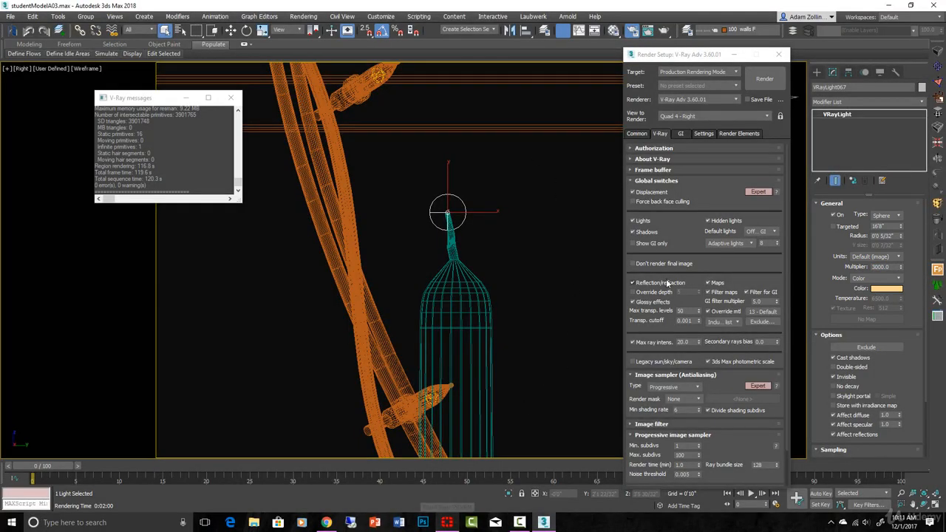
scroll(490, 271, "up", 3)
scroll(466, 248, "up", 2)
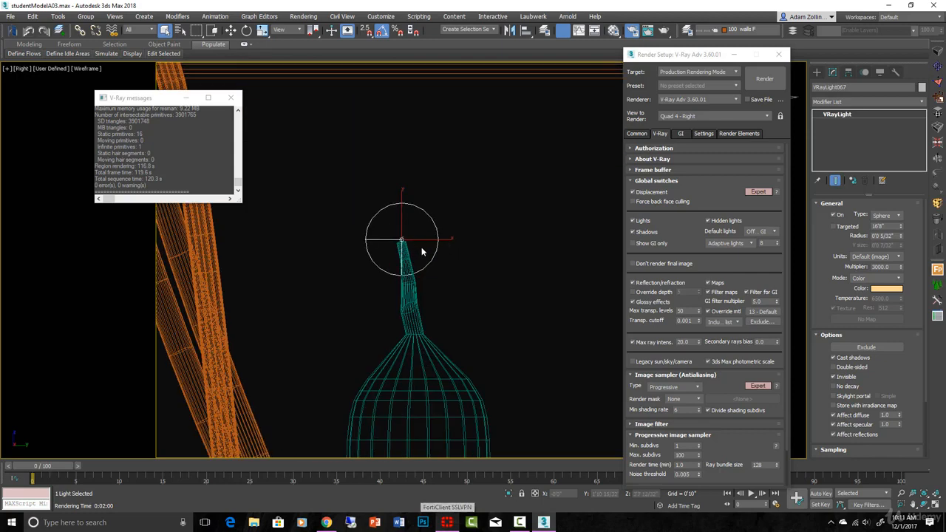
scroll(433, 247, "down", 2)
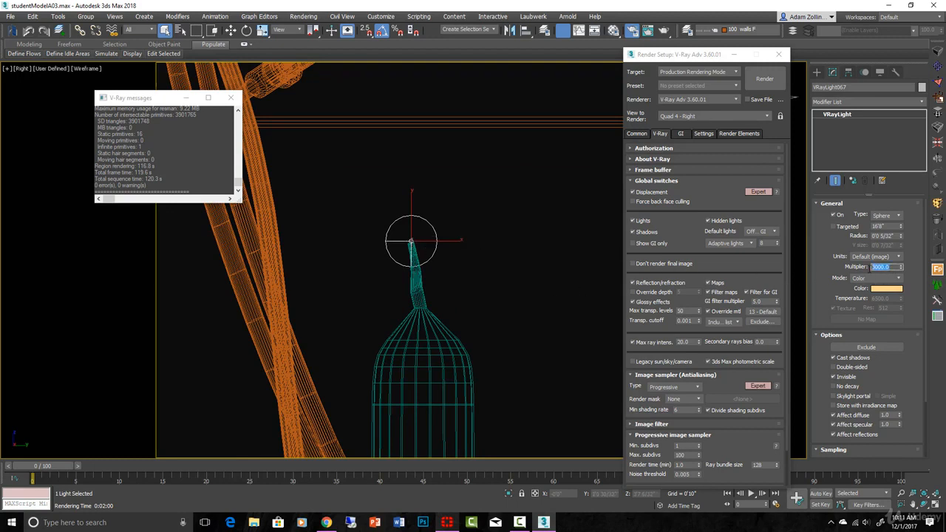
double_click(880, 267)
left_click_drag(865, 268, 845, 268)
scroll(515, 267, "down", 6)
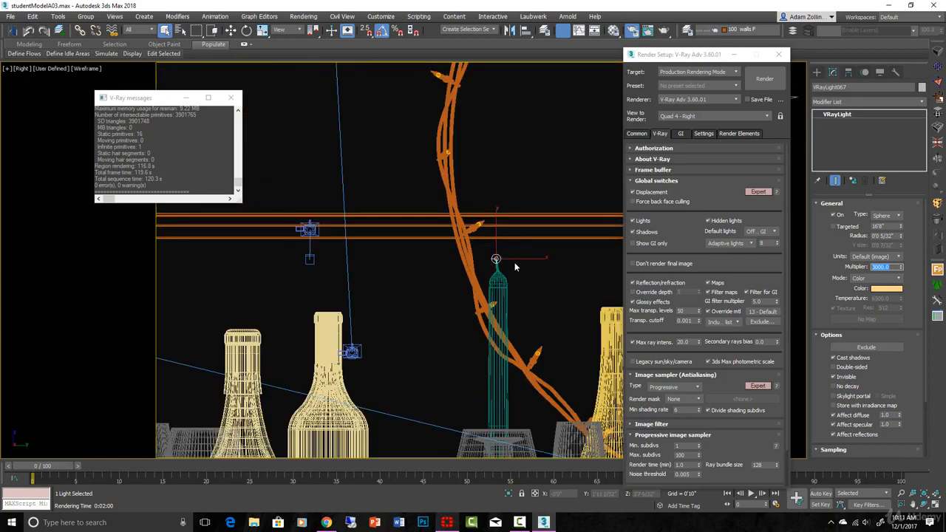
- Examine how small the candle light's sphere is compared with the candles, bottles and glasses on the table
scroll(514, 247, "down", 3)
scroll(543, 244, "up", 6)
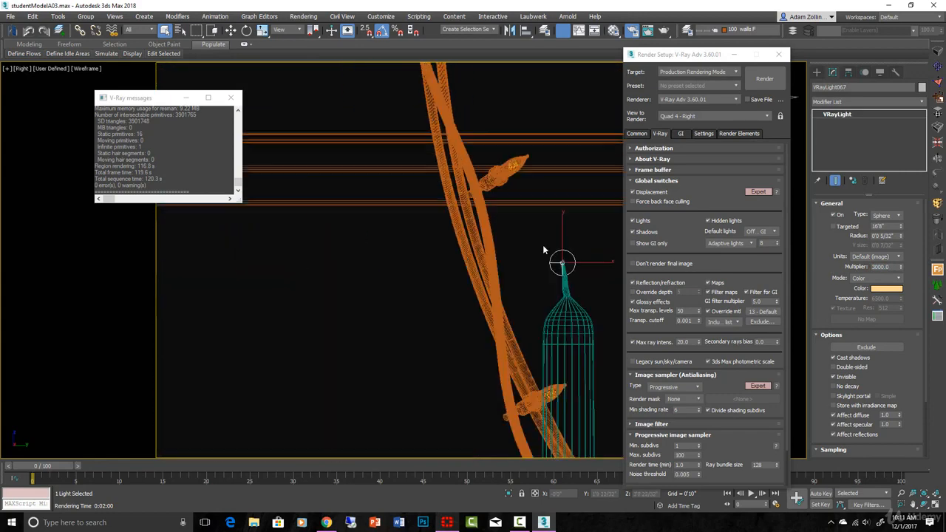
middle_click_drag(599, 261, 503, 262)
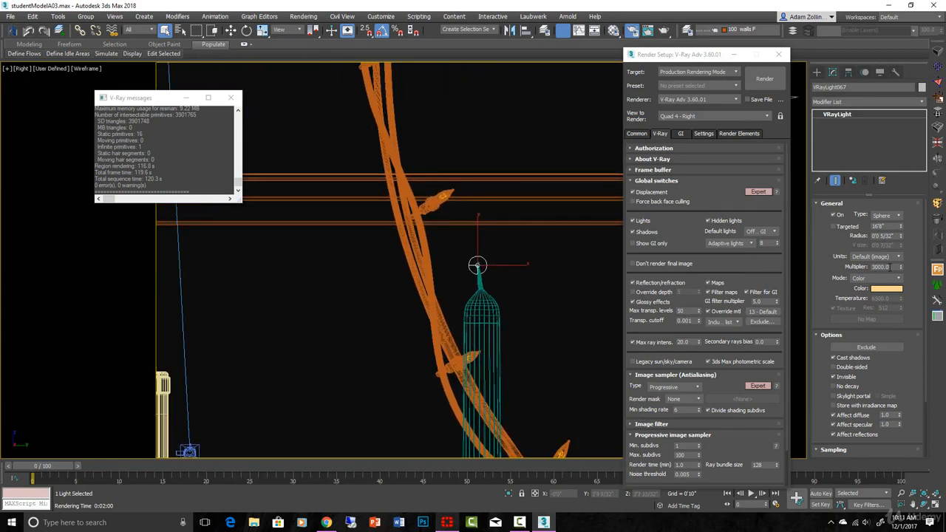
scroll(518, 275, "down", 5)
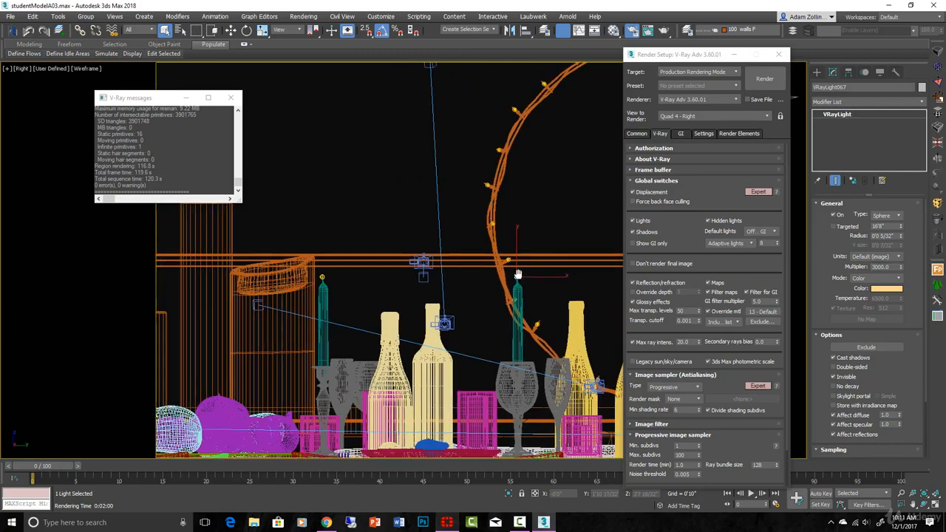
scroll(518, 273, "up", 5)
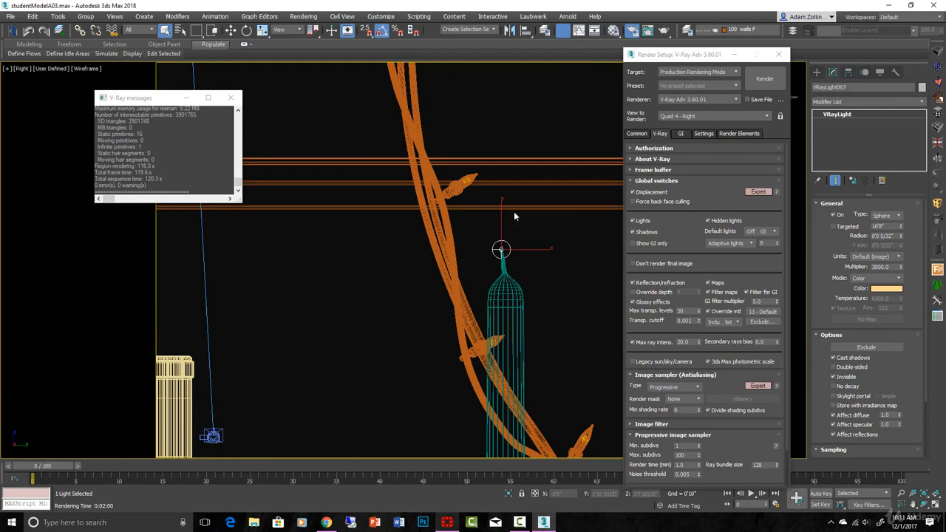
scroll(521, 296, "down", 5)
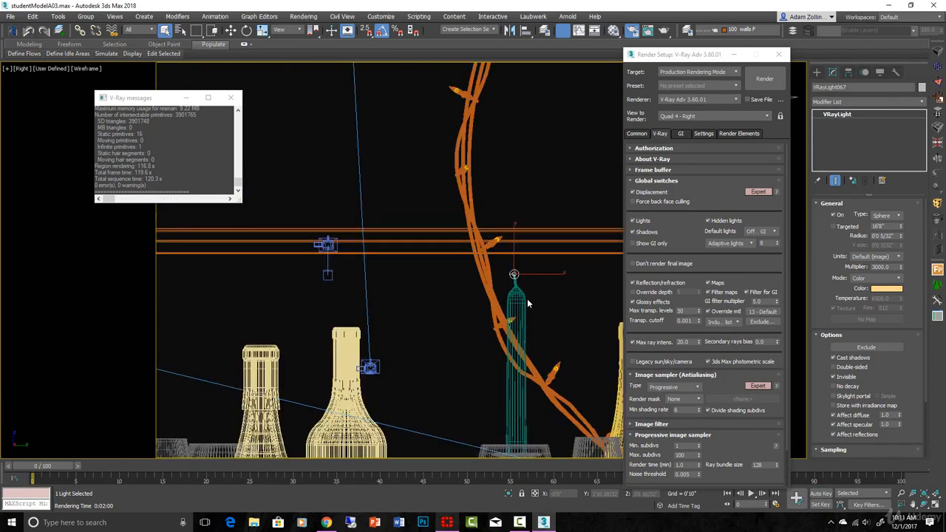
scroll(536, 239, "up", 4)
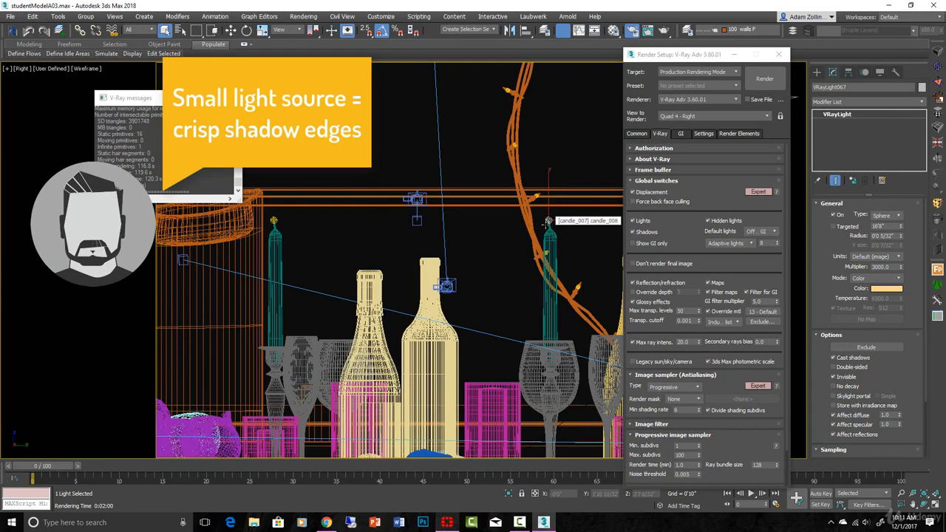
scroll(543, 229, "down", 5)
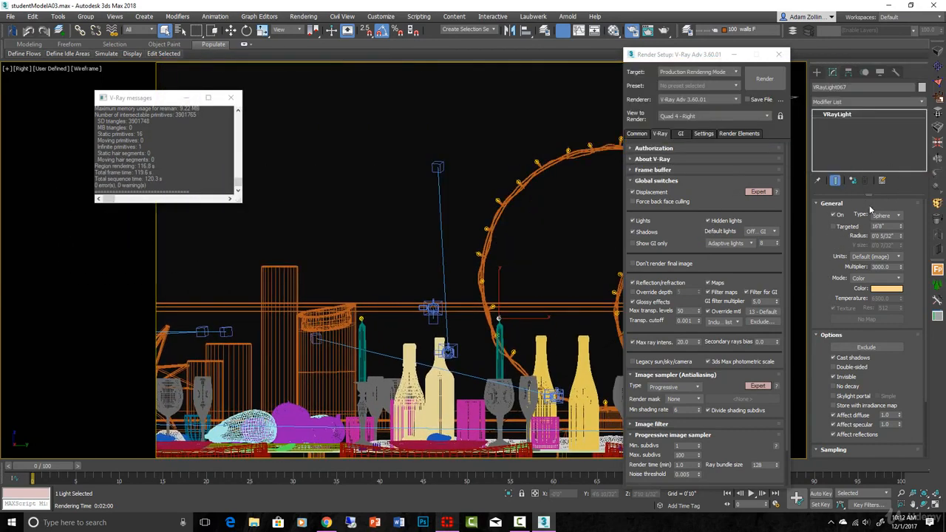
- Create a V-Ray light in the empty space above the wreath, with type Sphere and a radius of 0'0 12/32"
left_click(818, 72)
left_click(848, 132)
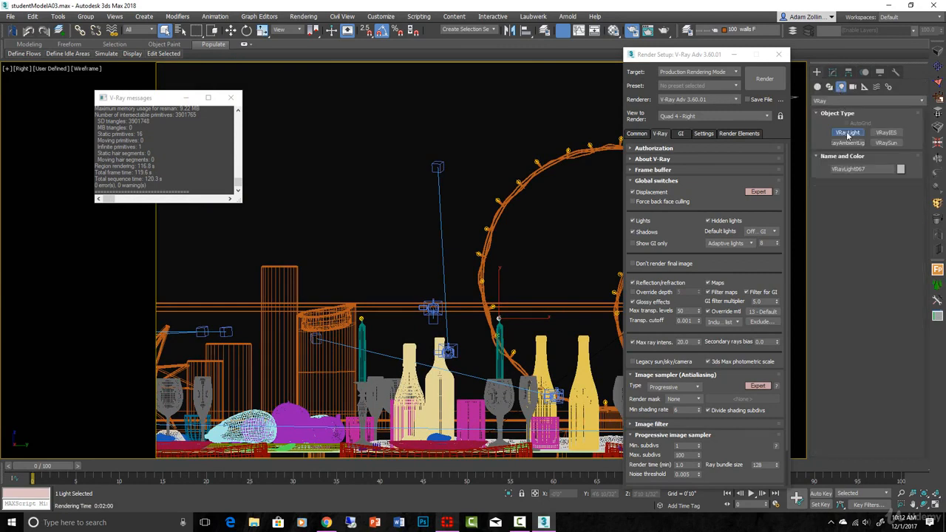
left_click_drag(534, 111, 546, 115)
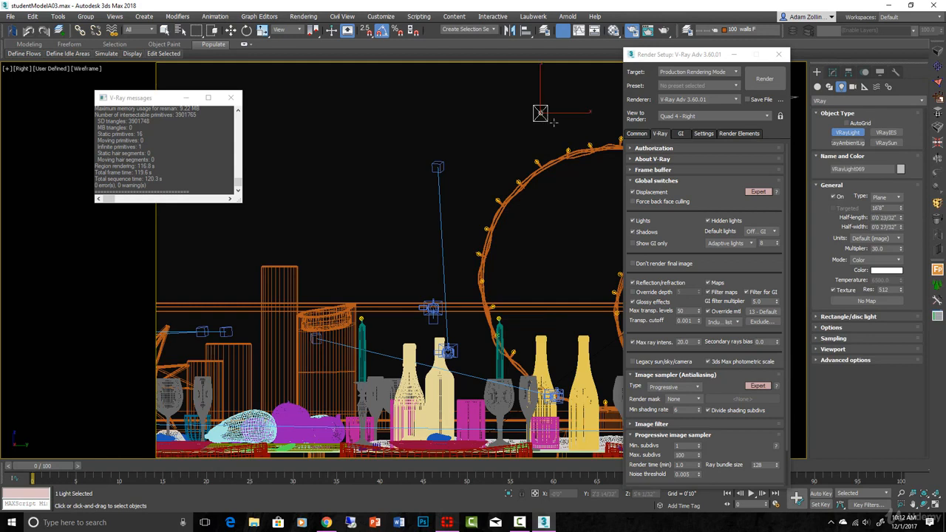
left_click(898, 198)
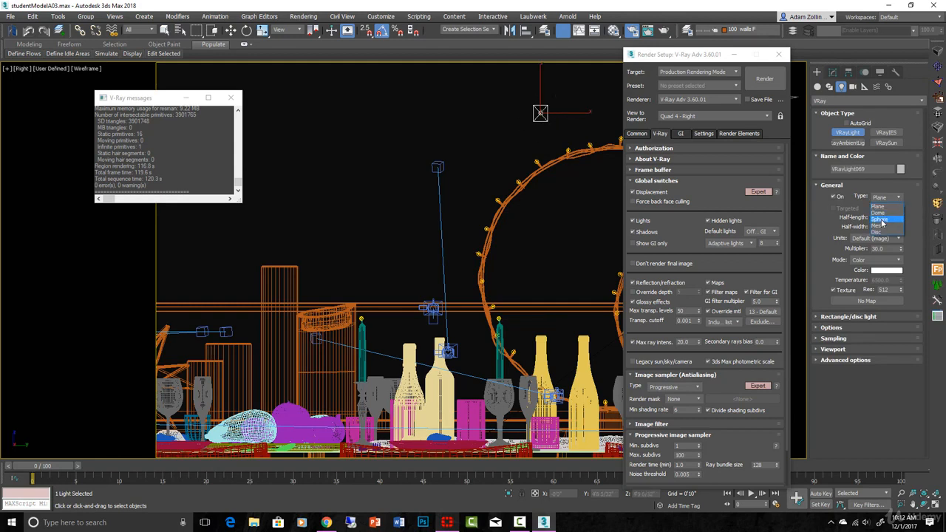
left_click(882, 219)
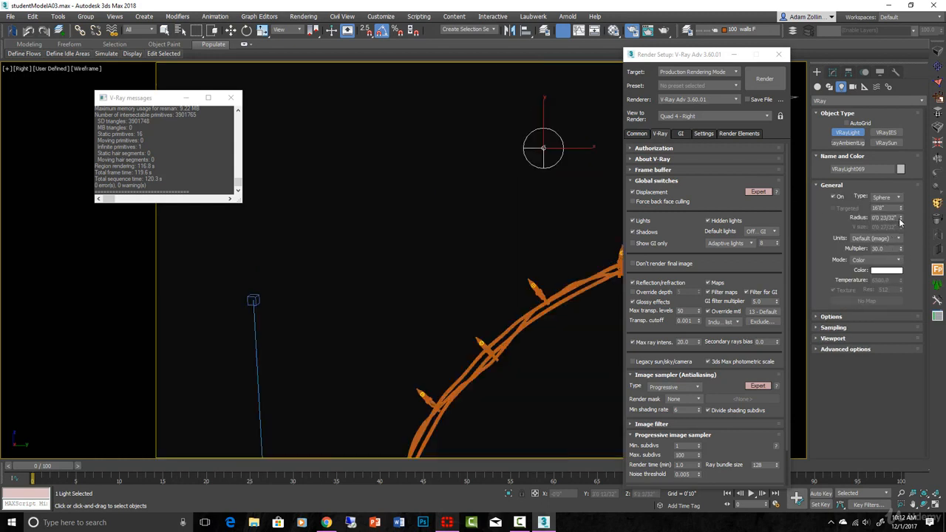
left_click_drag(900, 221, 899, 243)
double_click(881, 248)
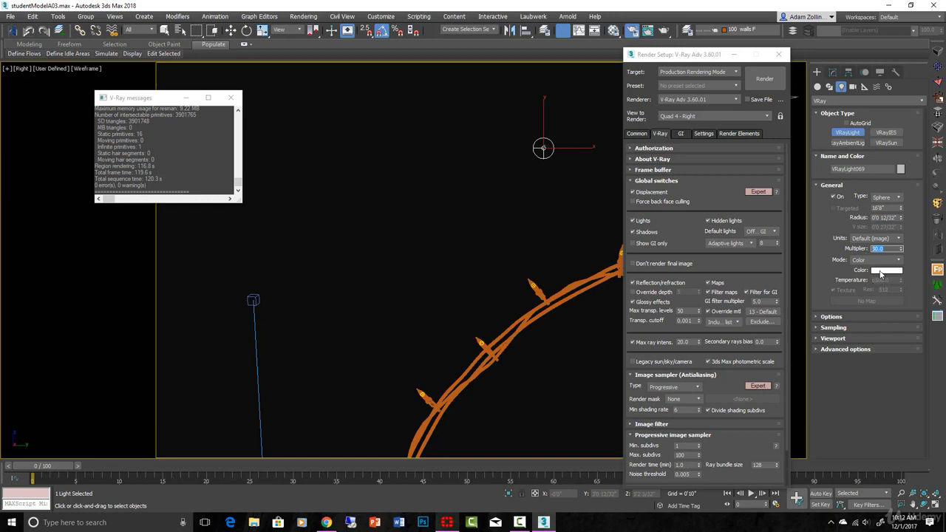
- Set the new sphere light's colour to a warm orange with red 255, green 107 and blue 34
left_click(880, 273)
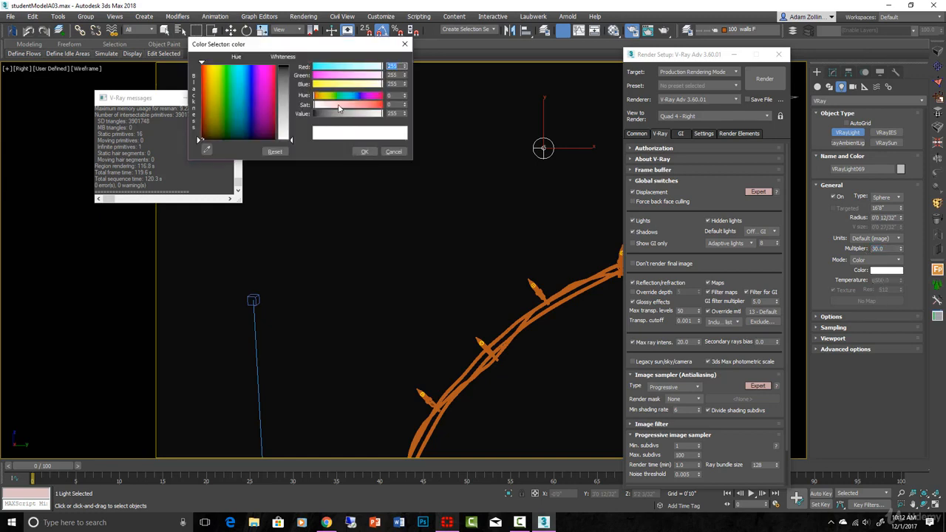
left_click(339, 106)
left_click(321, 97)
left_click(325, 84)
left_click(320, 97)
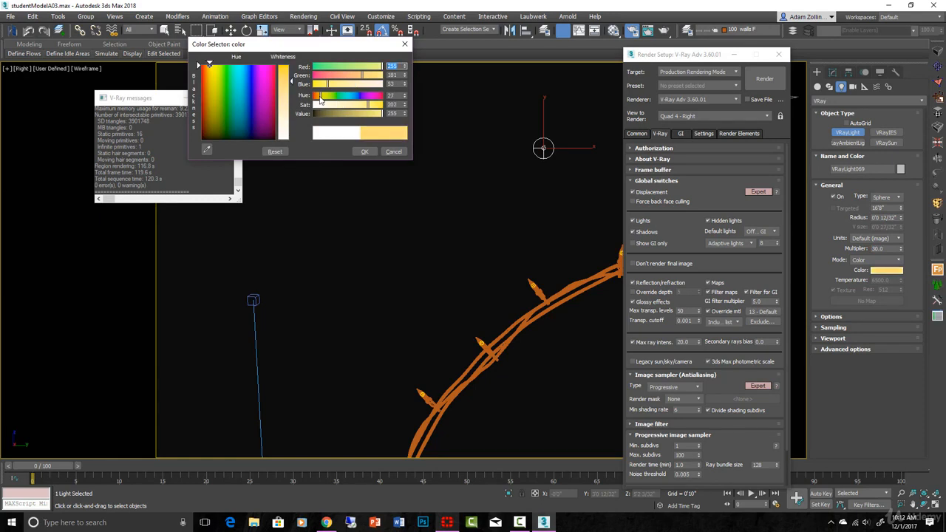
left_click_drag(326, 84, 322, 84)
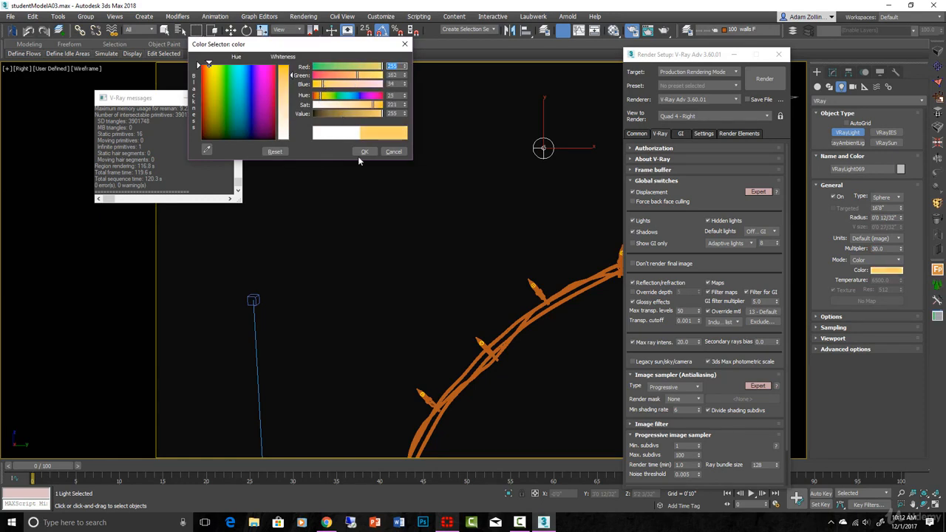
left_click(317, 97)
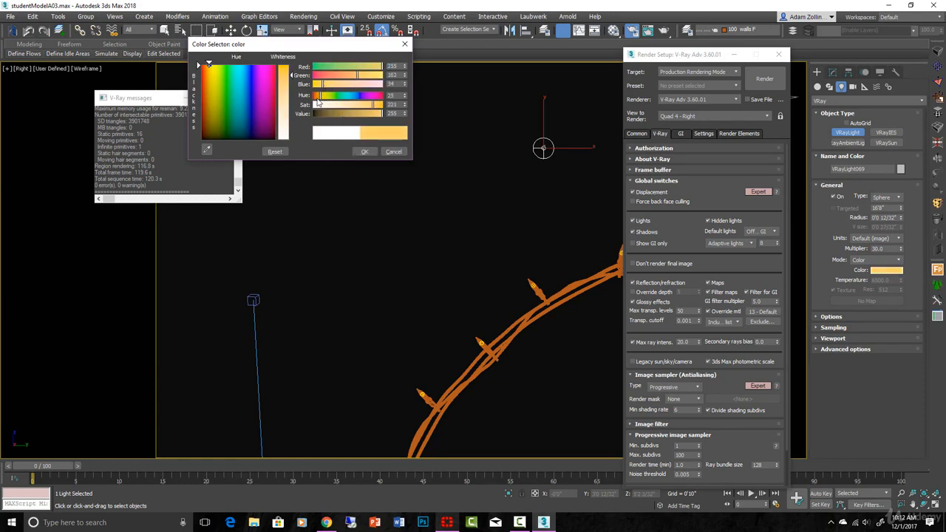
left_click(365, 152)
- Show the new sphere light's options and examine the existing light at the candle wick for comparison
scroll(516, 283, "down", 3)
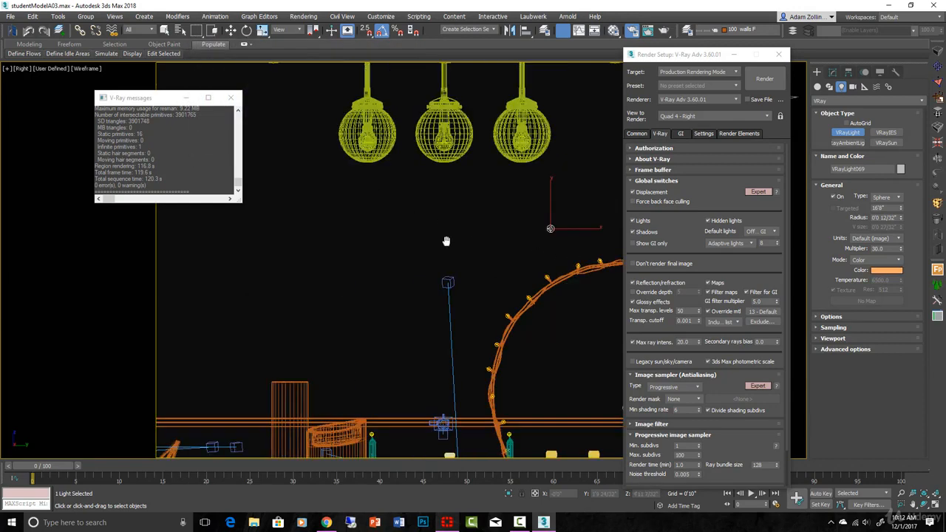
middle_click_drag(494, 300, 468, 252)
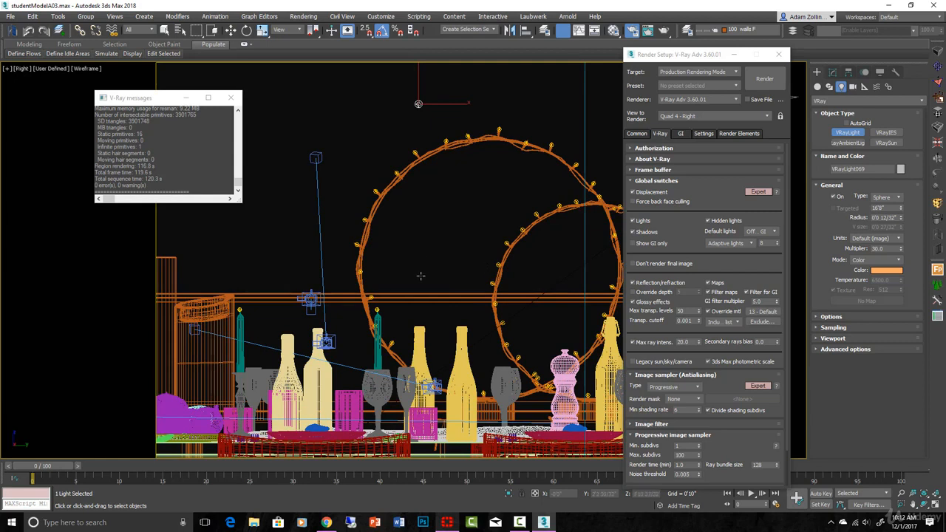
left_click(830, 316)
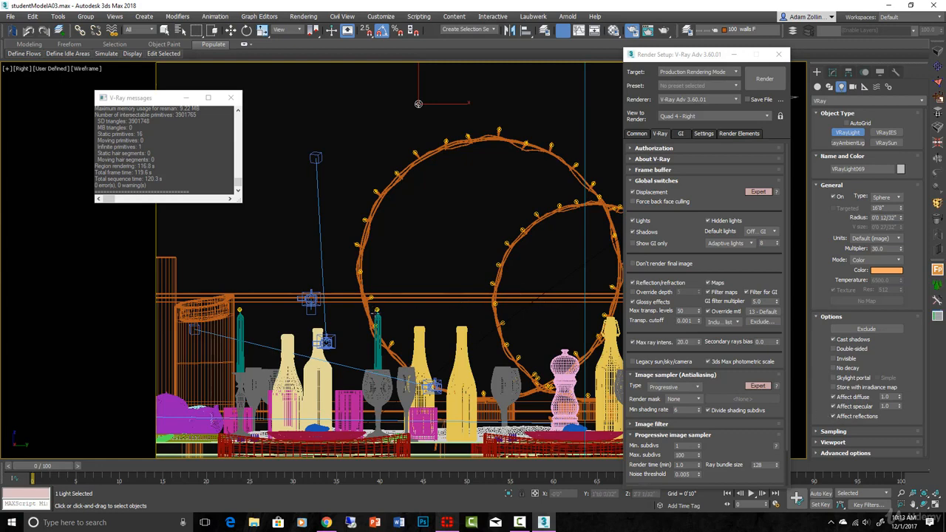
scroll(367, 302, "up", 5)
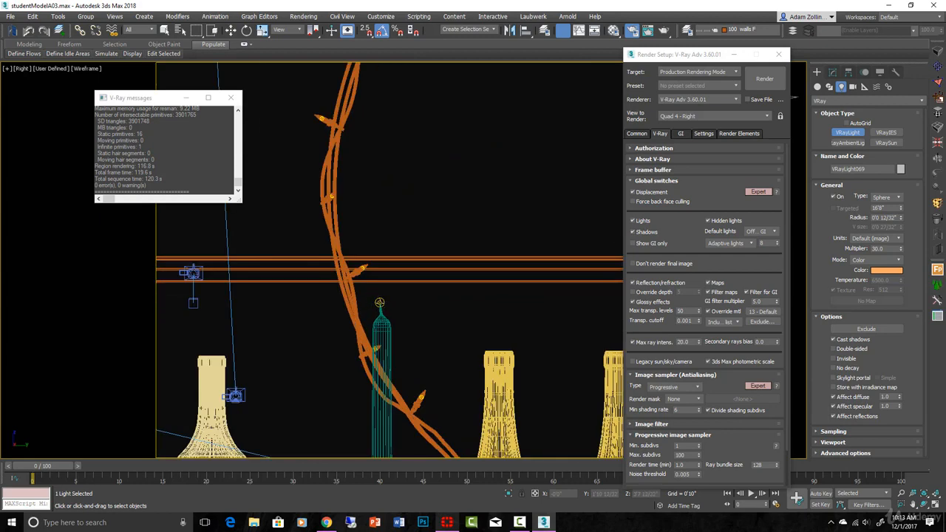
scroll(429, 295, "down", 4)
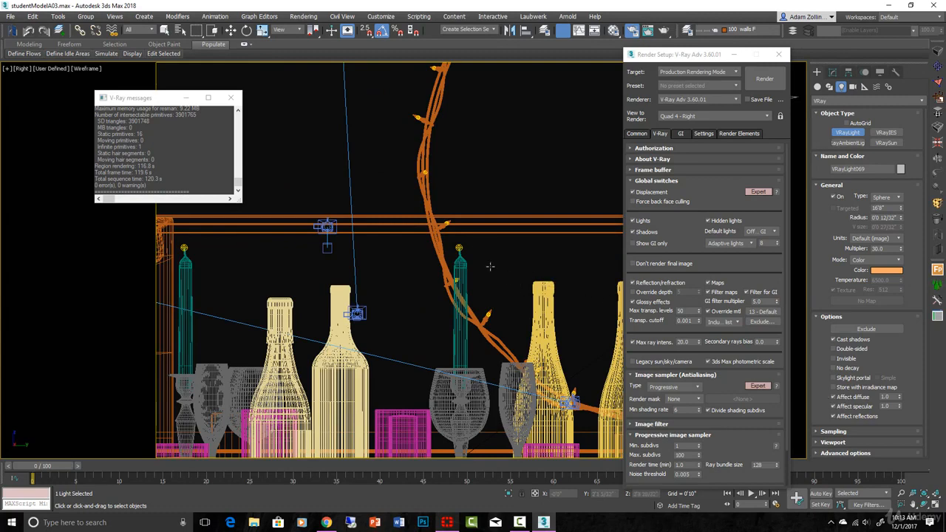
- Select the V-Ray light at the candle wick and review its visibility, diffuse, specular and reflection options
left_click(457, 247)
scroll(458, 246, "up", 8)
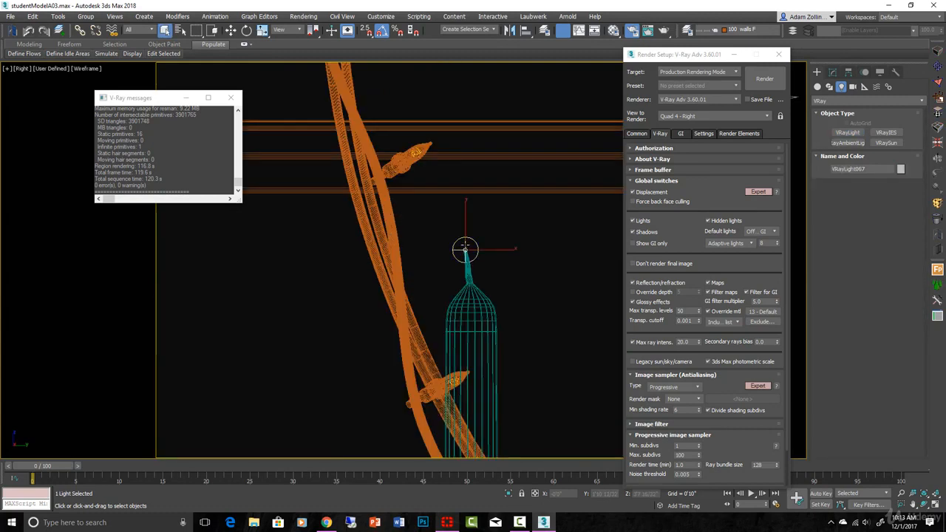
left_click(833, 72)
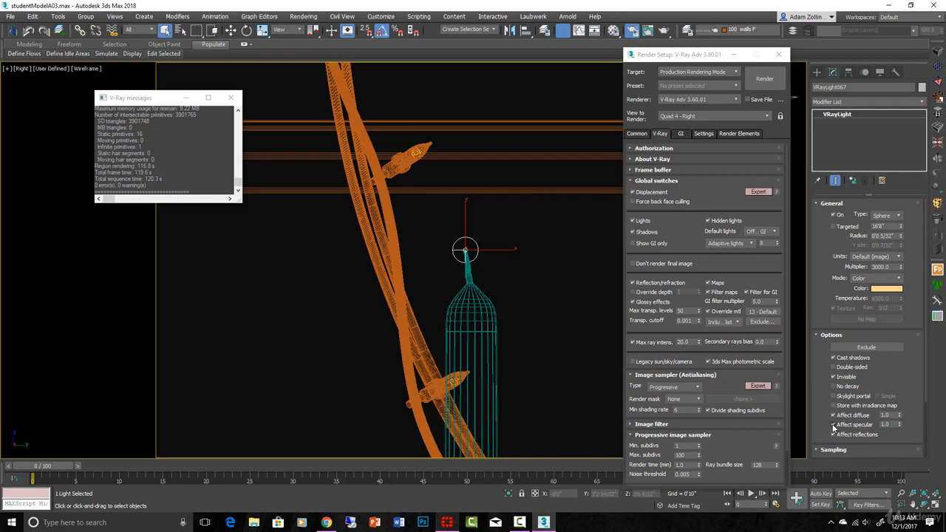
scroll(580, 383, "down", 3)
middle_click_drag(473, 299, 489, 209)
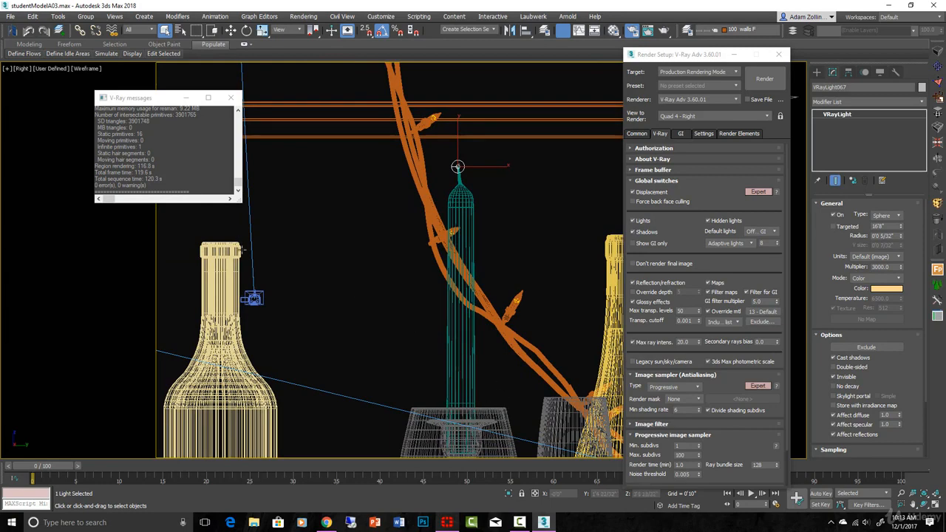
scroll(527, 197, "down", 5)
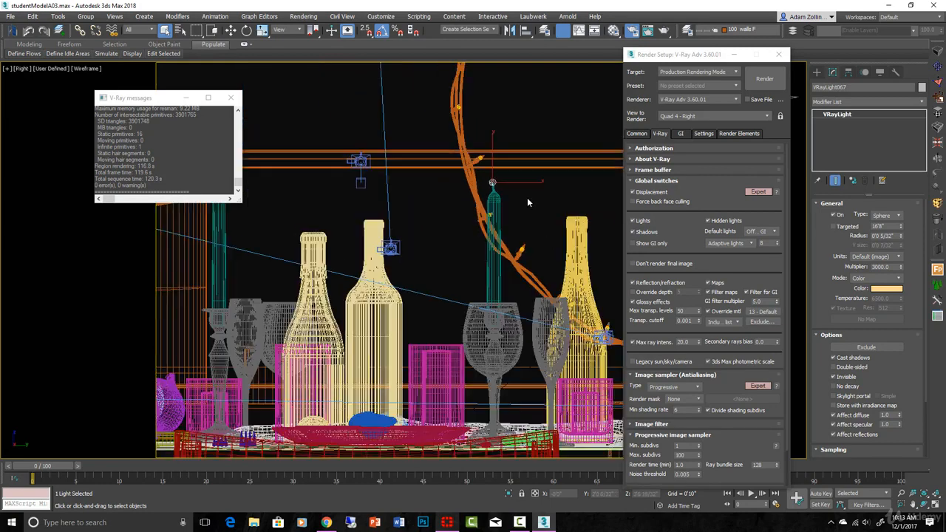
middle_click_drag(528, 200, 544, 266)
- Select the chandelier group at the bulb inside one of its hanging glass globes
scroll(535, 191, "down", 2)
scroll(535, 191, "up", 10)
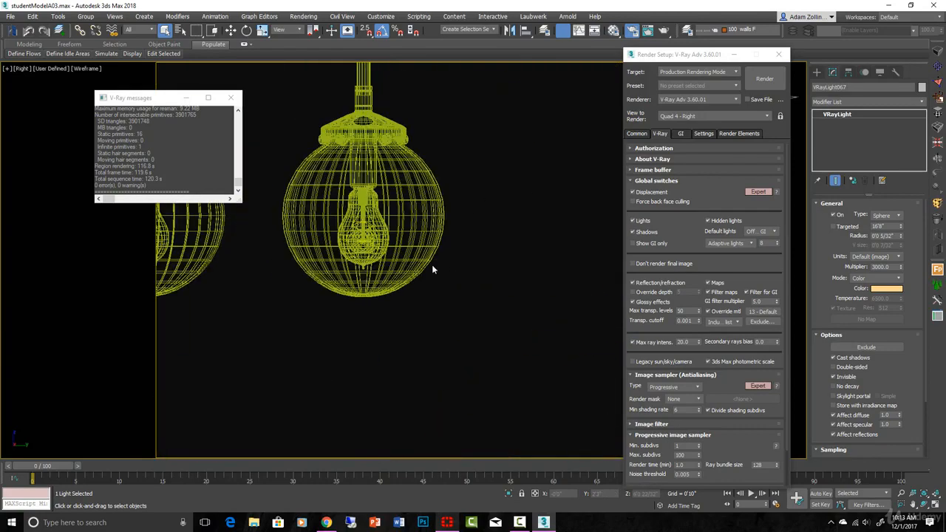
left_click(433, 269)
scroll(362, 225, "up", 8)
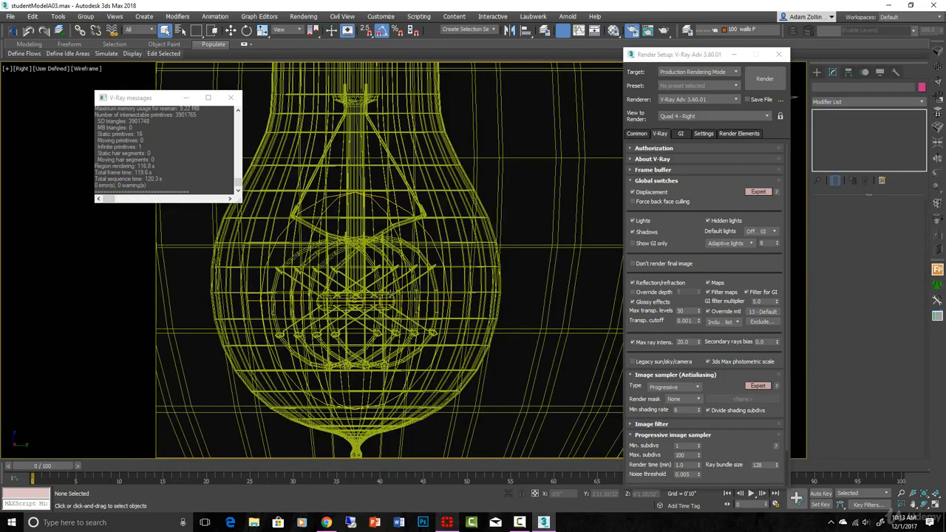
left_click(396, 285)
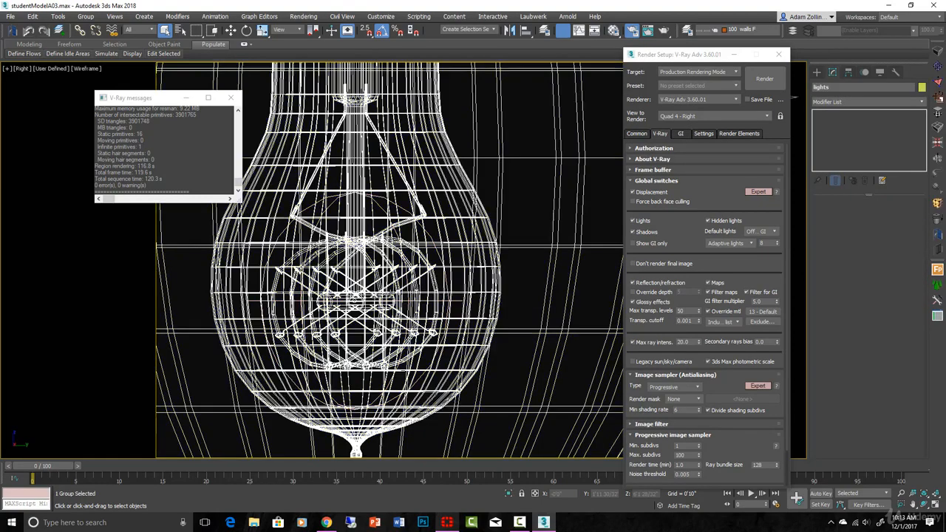
- Isolate the chandelier group and examine the sphere light around a bulb's filament in an orbited, shaded view
scroll(386, 289, "down", 2)
key("alt+q")
key("t")
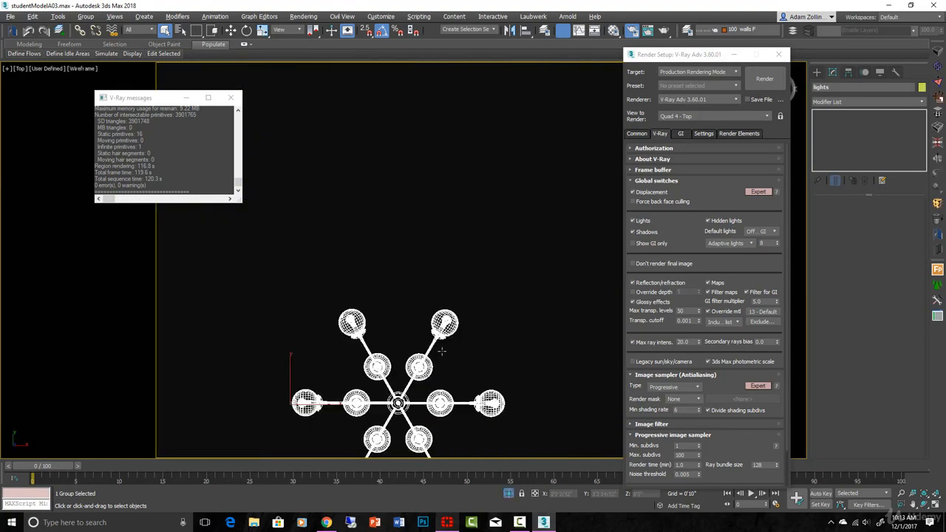
middle_click_drag(444, 364, 426, 318, "alt")
key("F3")
scroll(435, 350, "up", 10)
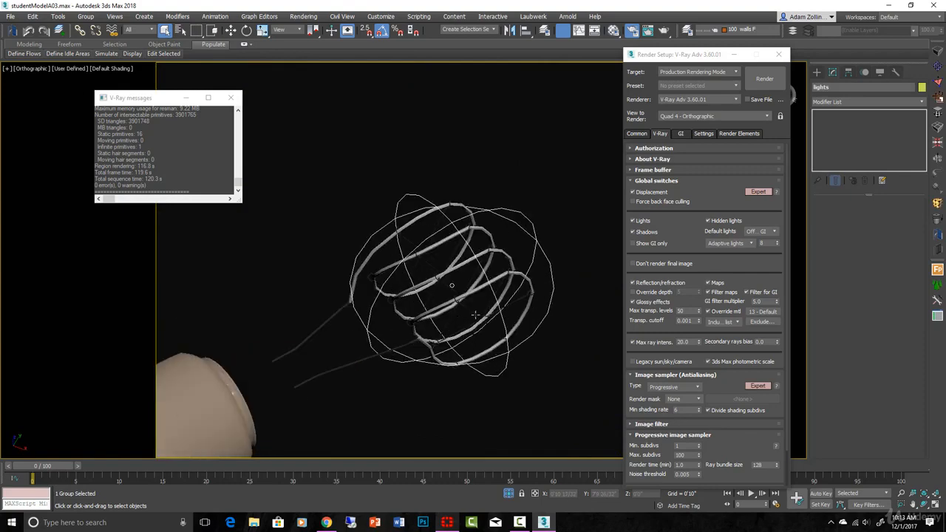
scroll(526, 317, "up", 2)
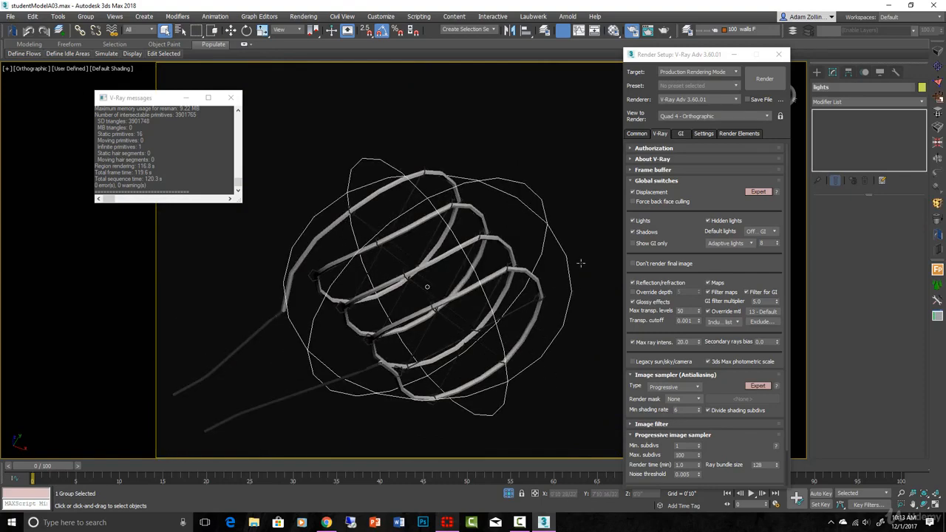
scroll(350, 203, "down", 5)
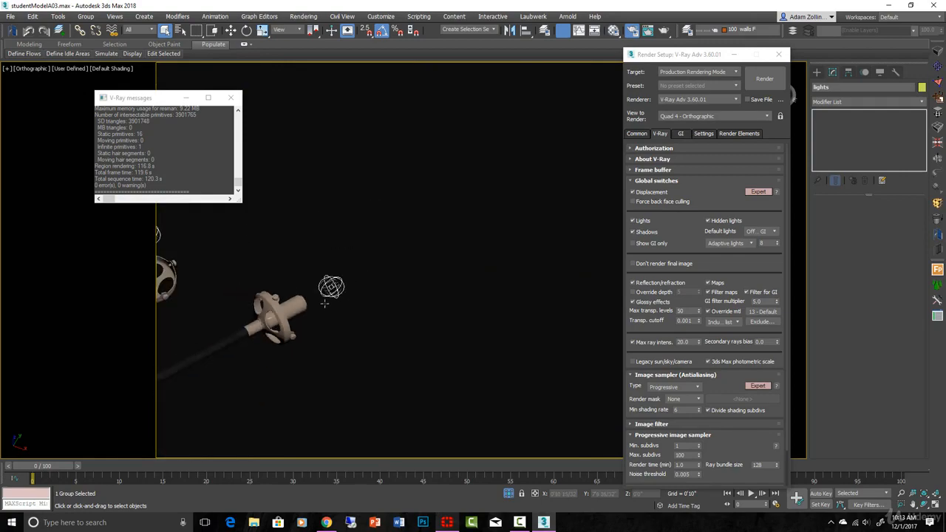
- Display edged faces and examine the glass bulb and the outer globe that enclose the sphere light
middle_click_drag(327, 303, 412, 260)
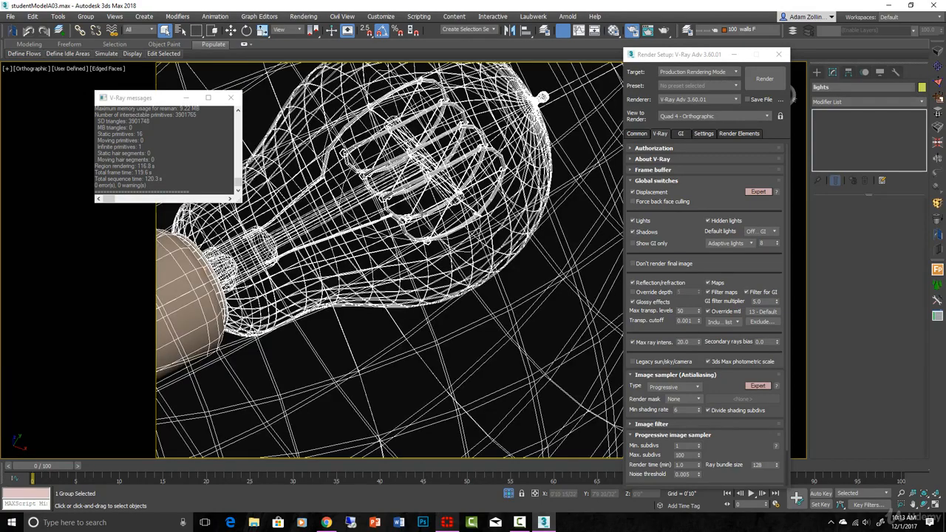
scroll(458, 298, "down", 5)
scroll(465, 292, "up", 6)
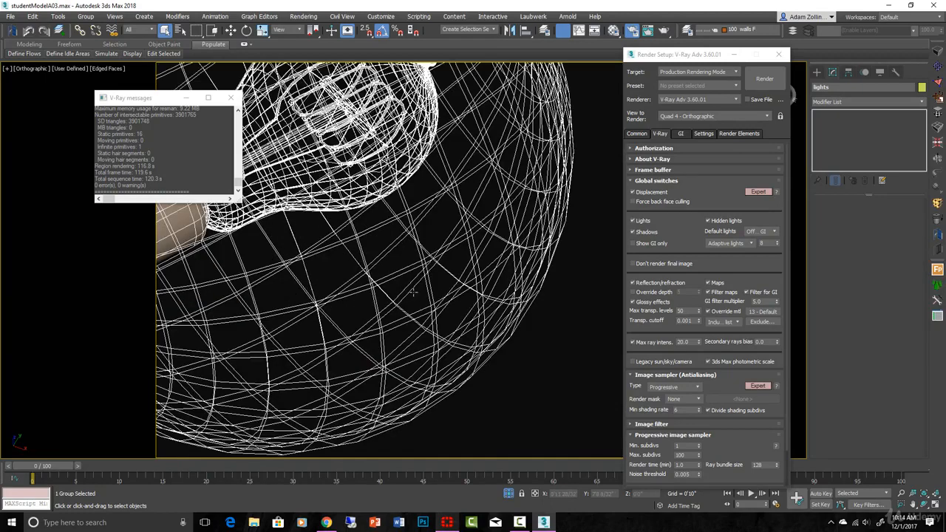
scroll(413, 292, "down", 2)
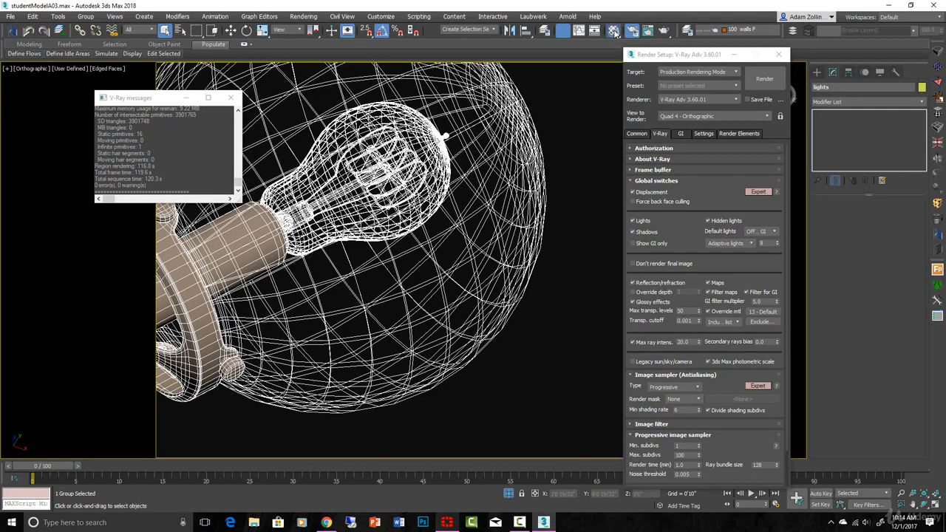
- Inspect the Affect shadows setting of the glassWindow material and close the Material Editor
key("m")
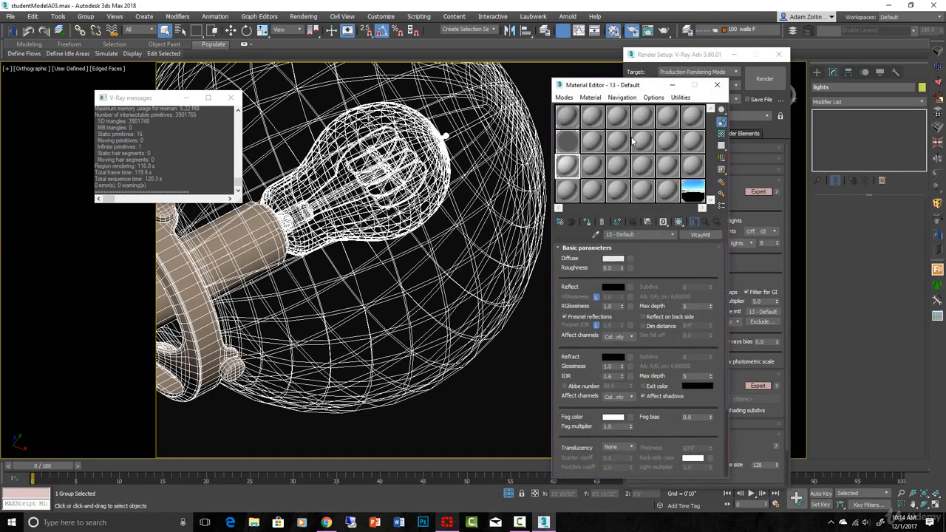
left_click(566, 141)
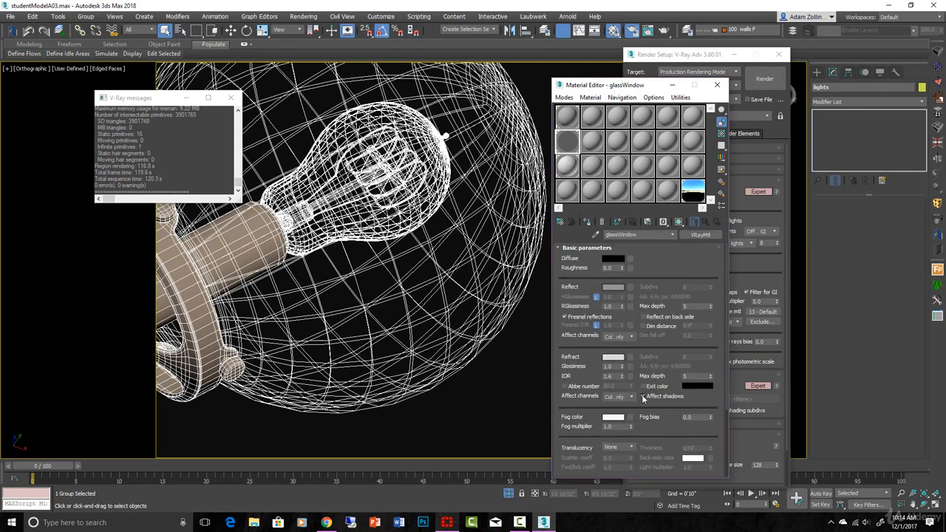
left_click(717, 85)
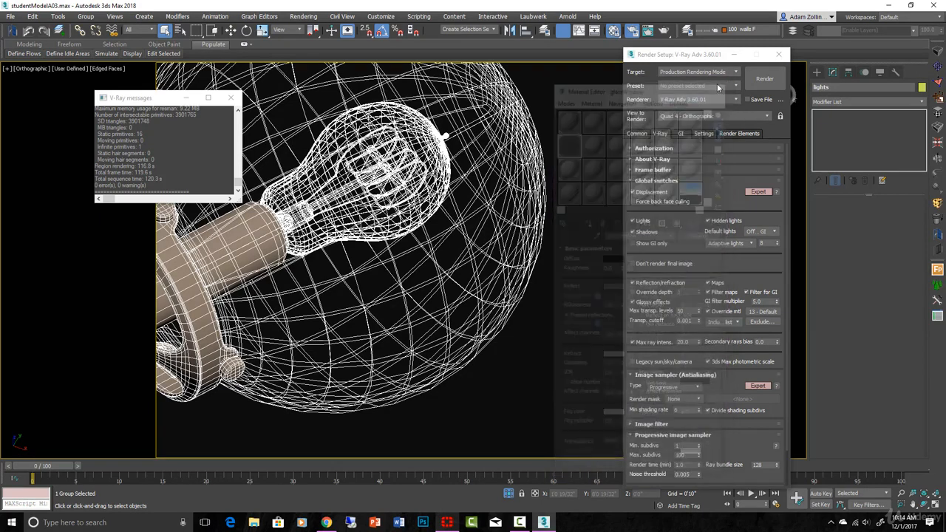
- Hide the isolated chandelier's geometry and select the lights group by the V-Ray sphere light inside one globe
scroll(454, 181, "up", 5)
middle_click_drag(477, 185, 593, 275)
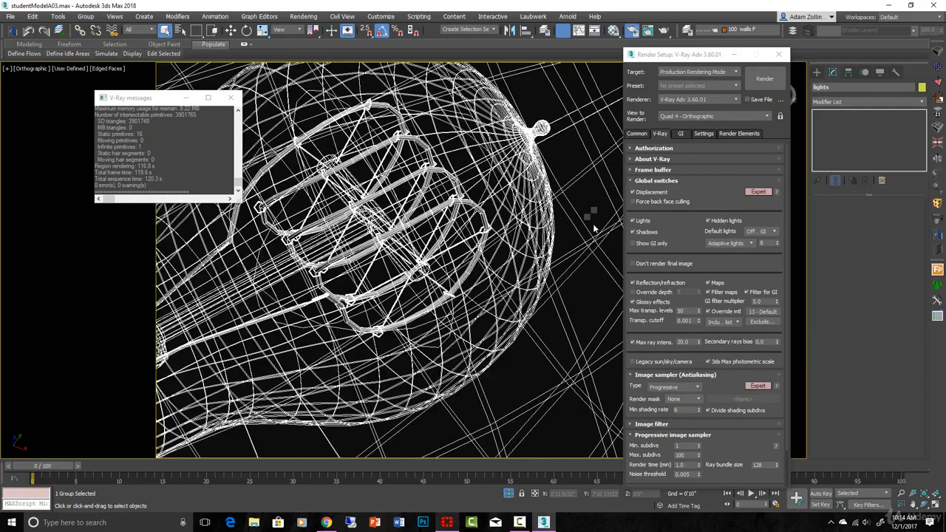
right_click(591, 215)
left_click(581, 199)
key("space")
scroll(584, 204, "down", 10)
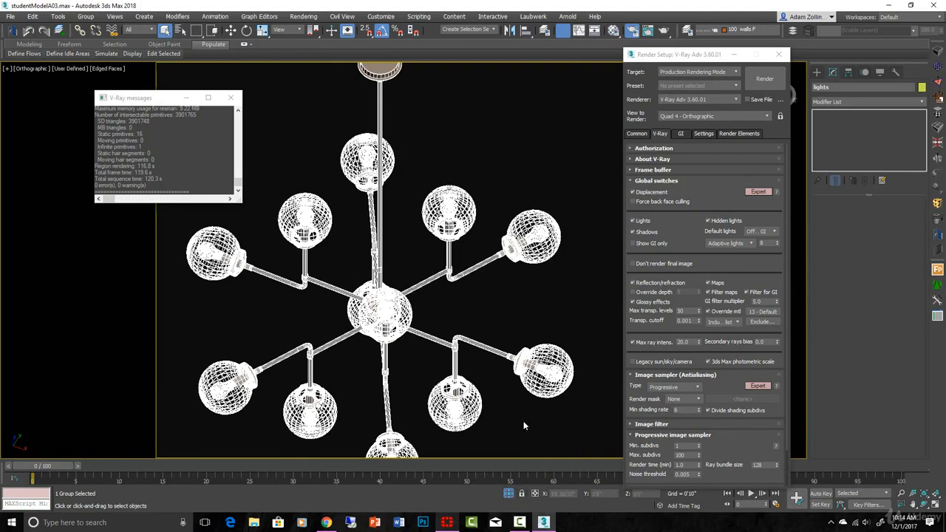
left_click(523, 326)
scroll(560, 217, "up", 12)
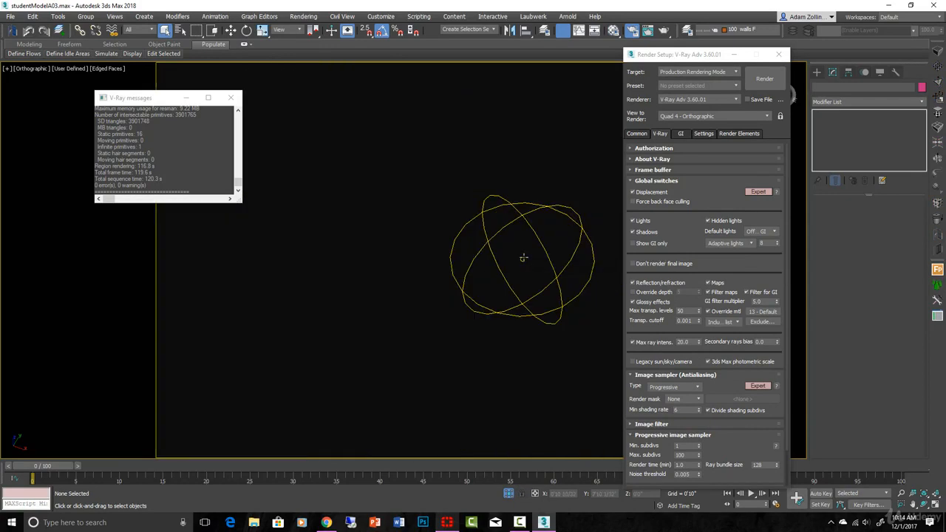
left_click(522, 258)
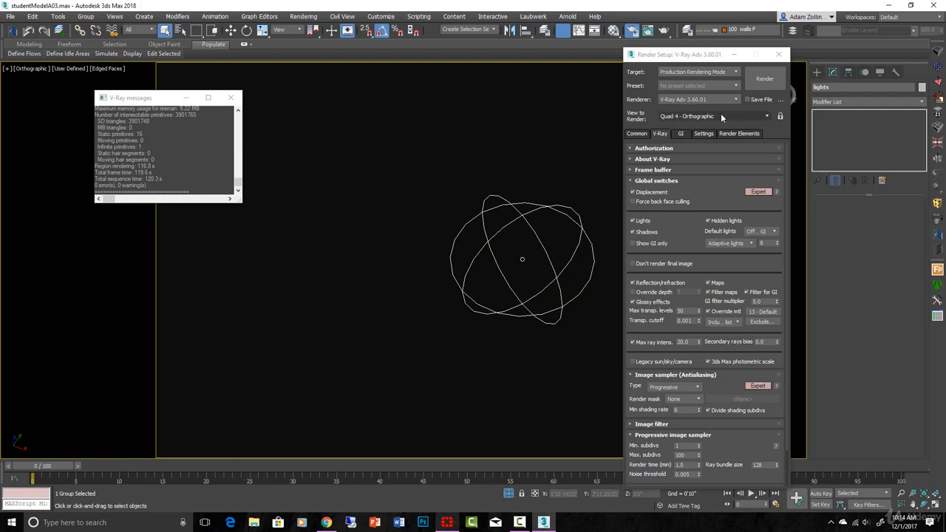
- Open the nested chandelier groups, select the V-Ray sphere light inside the globe and inspect its radius, multiplier and colour
left_click(938, 235)
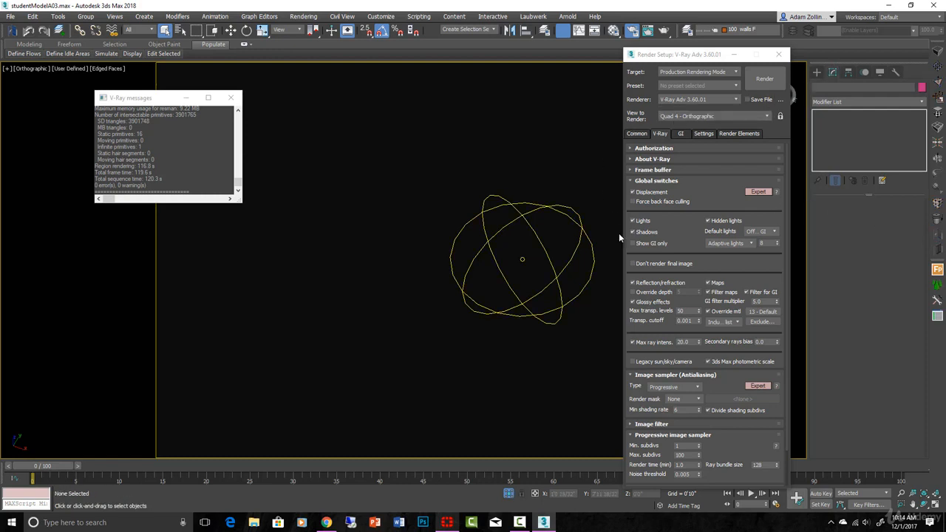
left_click(941, 234)
left_click(545, 253)
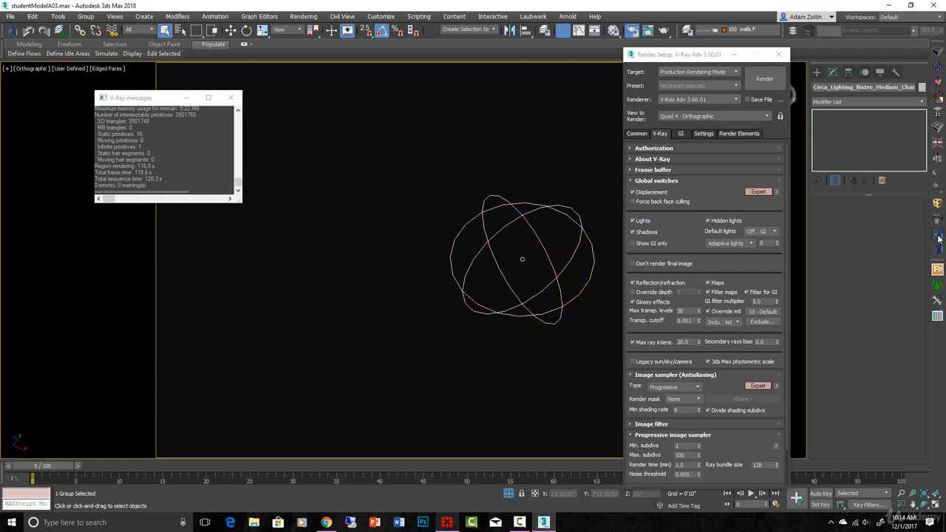
left_click(939, 235)
left_click(549, 249)
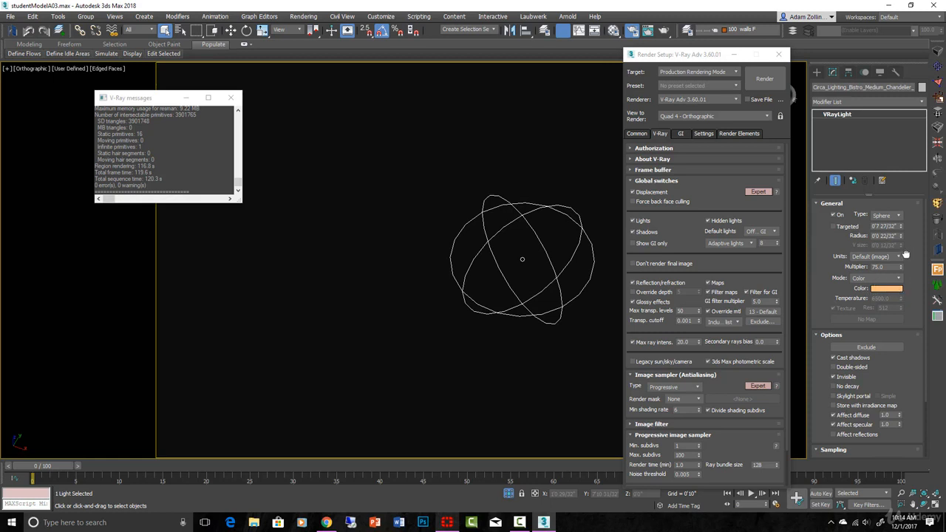
left_click_drag(909, 301, 904, 331)
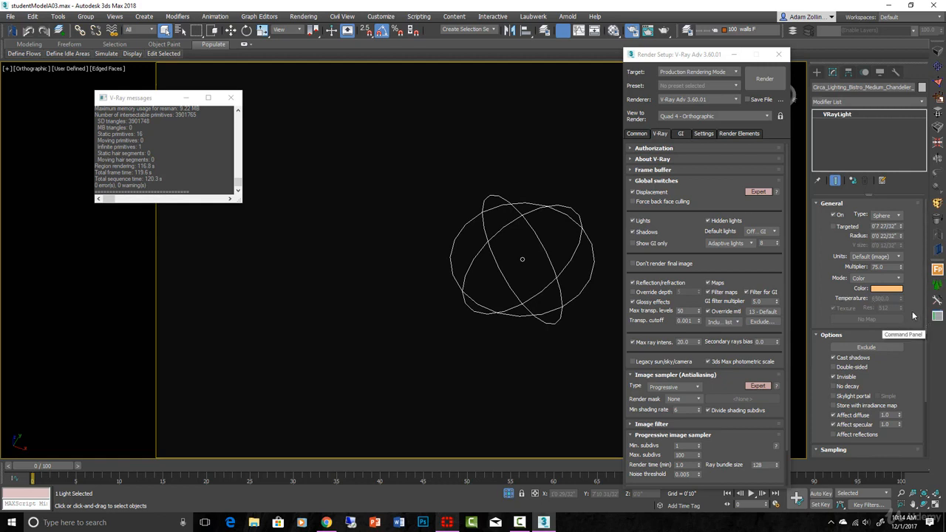
double_click(886, 267)
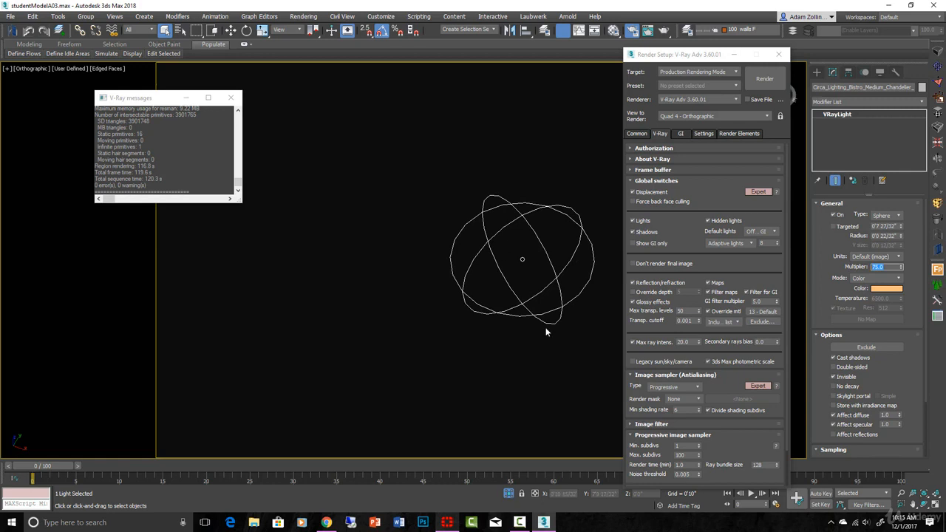
- End the chandelier's isolation and show the whole dining room through PhysCamera001
scroll(566, 295, "down", 3)
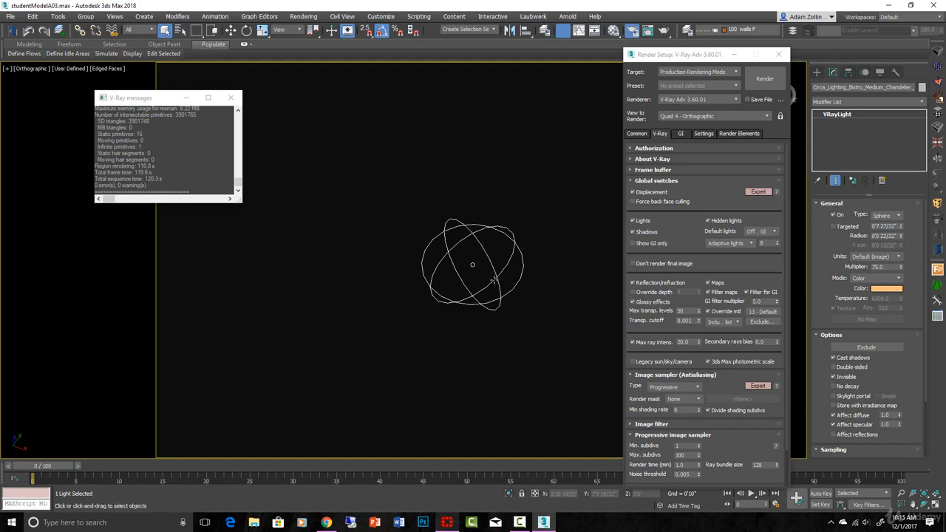
scroll(494, 280, "up", 2)
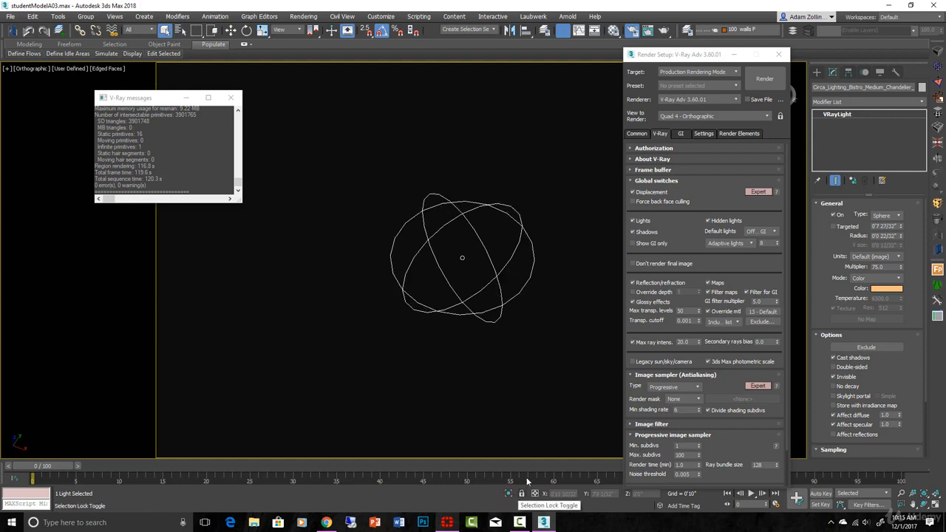
scroll(604, 331, "down", 3)
key("c")
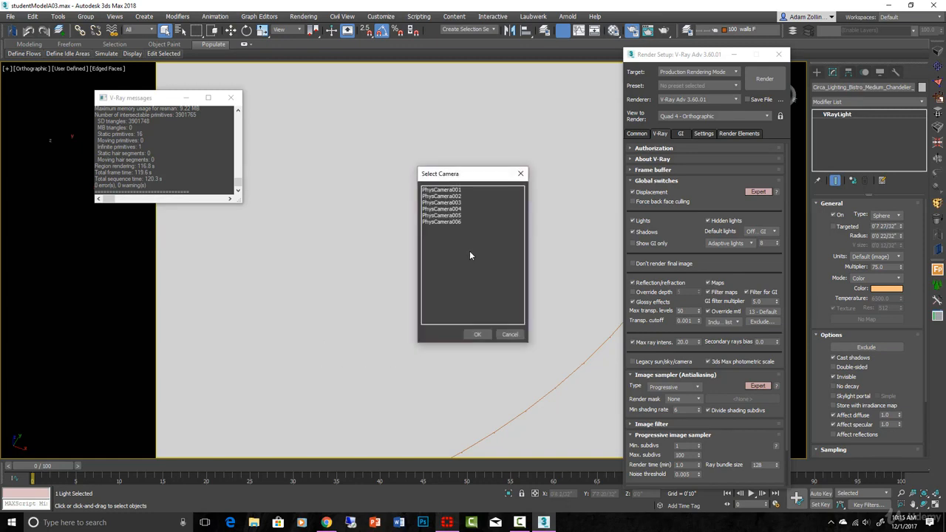
left_click(457, 190)
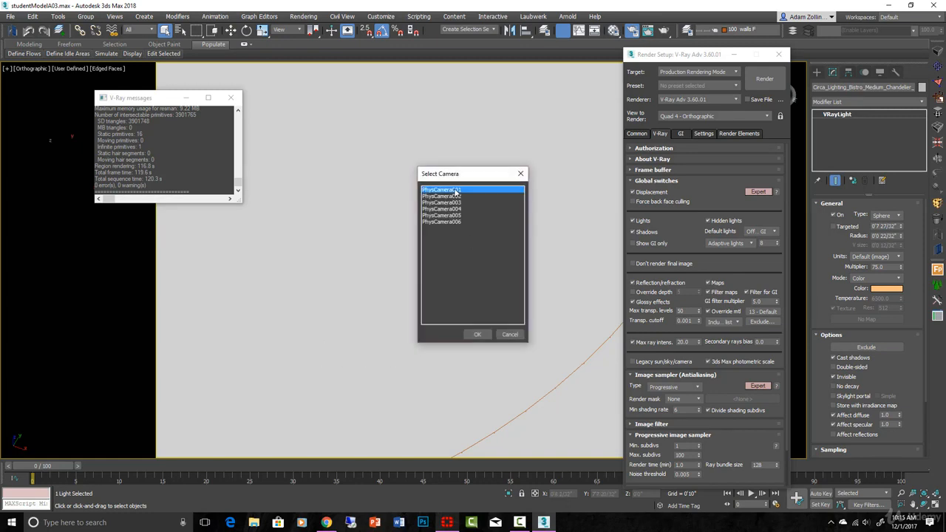
left_click(477, 335)
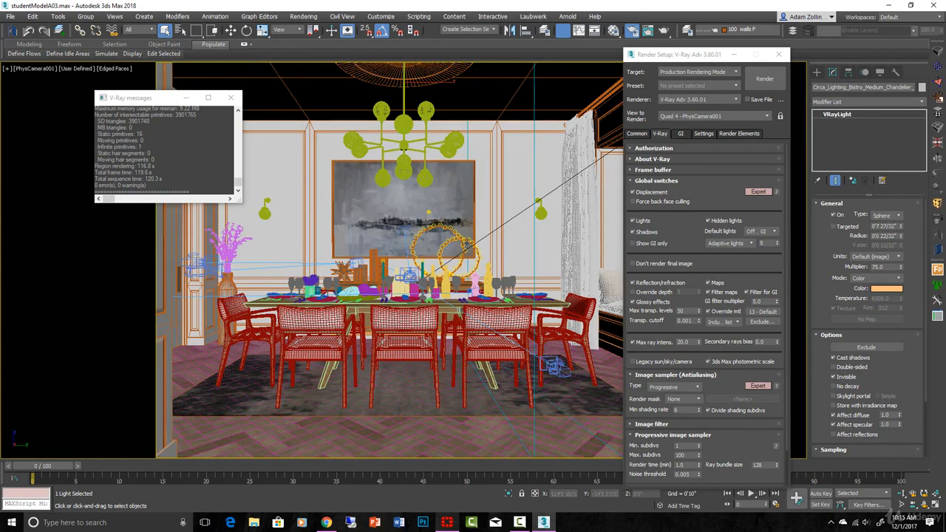
- Delete the stray V-Ray sphere light beside a dining chair, working in a wireframe top view
left_click(428, 212)
key("t")
key("F3")
scroll(516, 257, "down", 3)
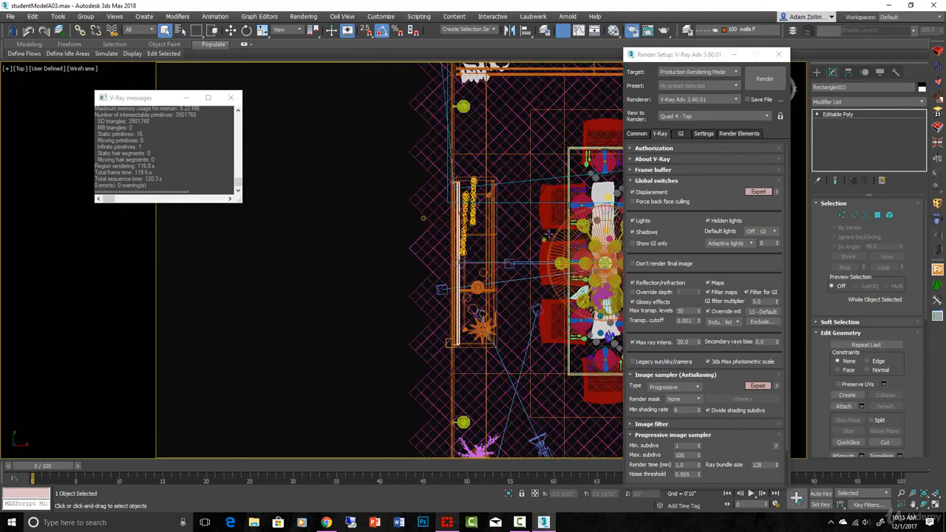
scroll(543, 255, "up", 8)
left_click(510, 275)
scroll(510, 275, "up", 3)
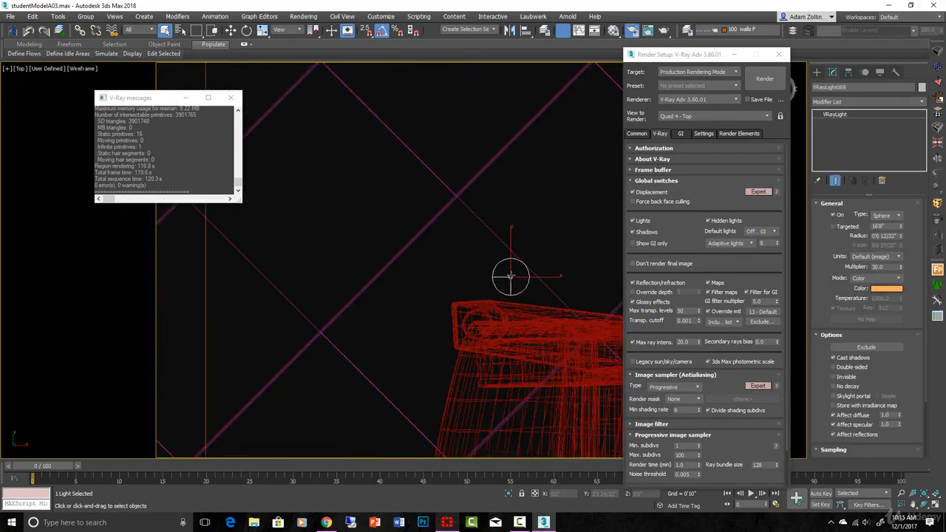
key("Delete")
- Examine the wireframe geometry around another sphere light from the top, and view the room through PhysCamera006
scroll(508, 272, "down", 8)
scroll(436, 237, "up", 10)
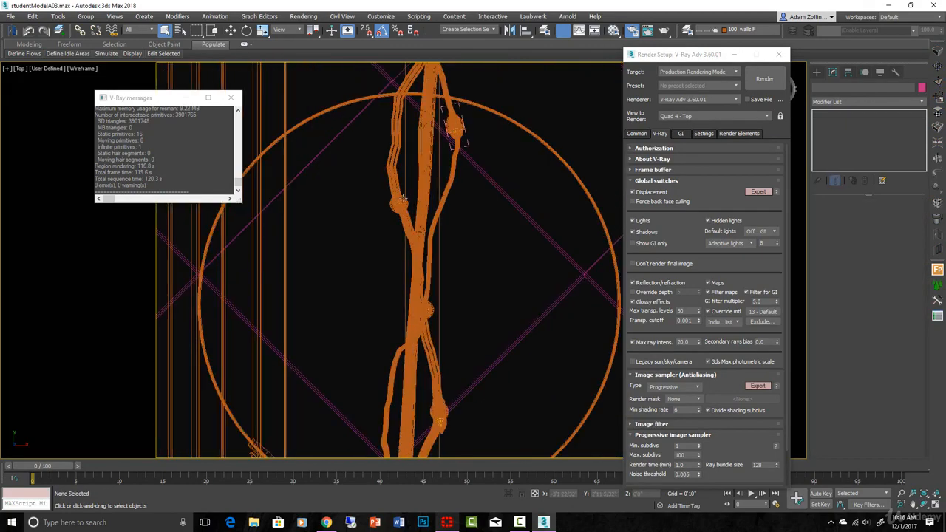
scroll(380, 204, "up", 3)
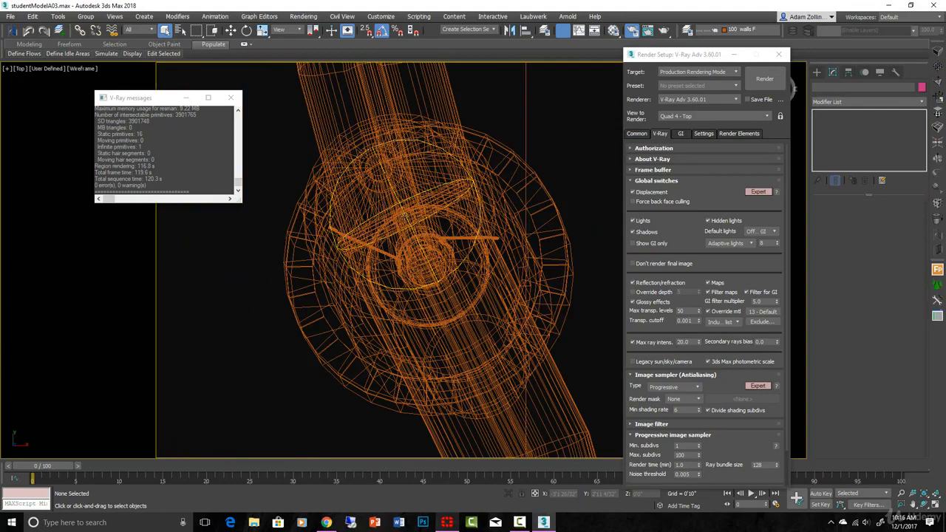
scroll(459, 221, "down", 10)
key("c")
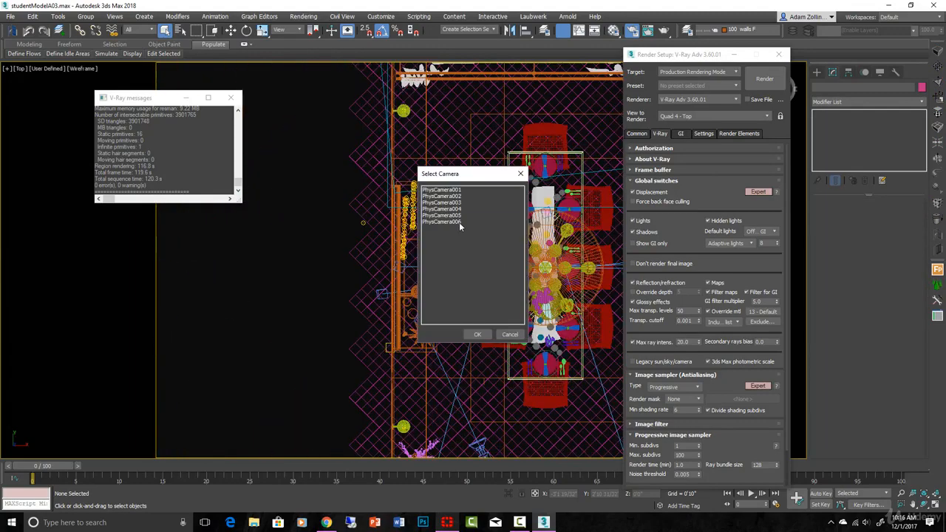
left_click(454, 222)
left_click(479, 334)
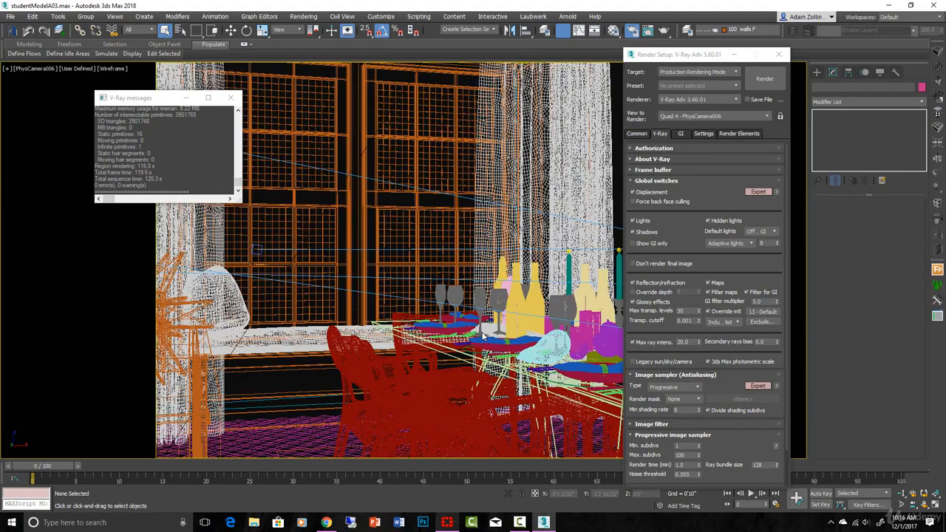
- Return the viewport to PhysCamera001 and display it shaded with edged faces
key("c")
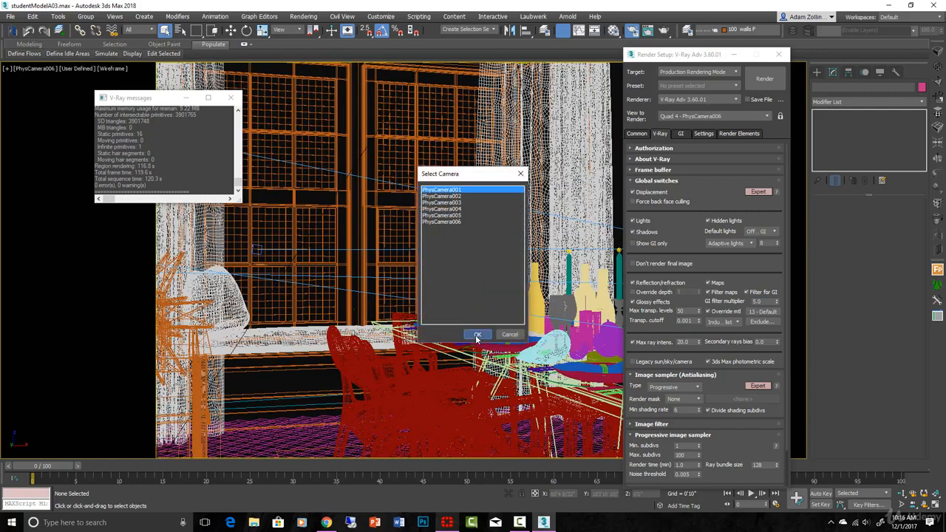
left_click(478, 335)
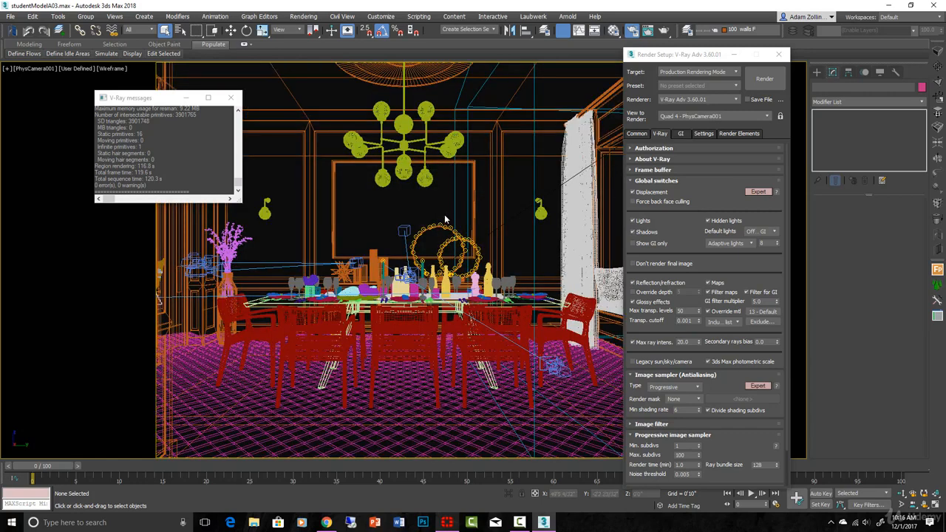
key("F3")
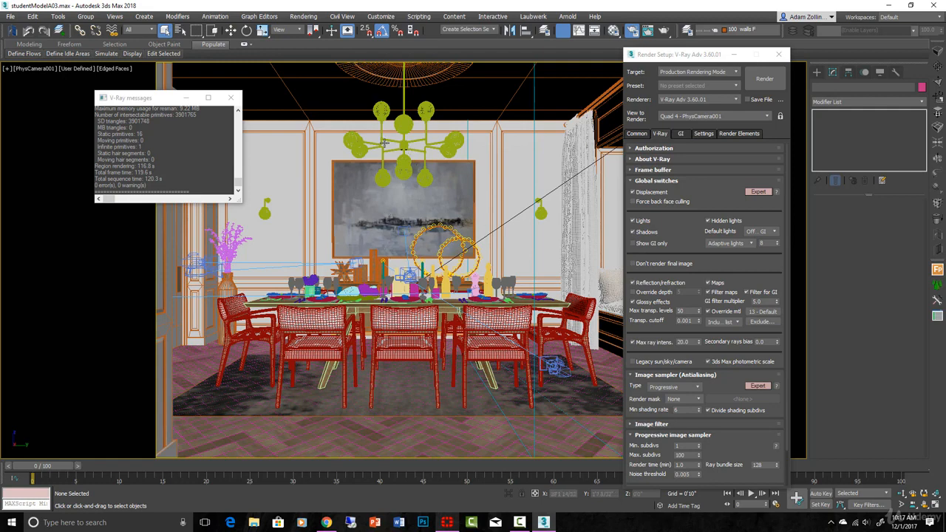
- Show the last render in the V-Ray frame buffer and examine the light from the chandelier, sconces, candles and window
left_click(644, 170)
left_click(736, 193)
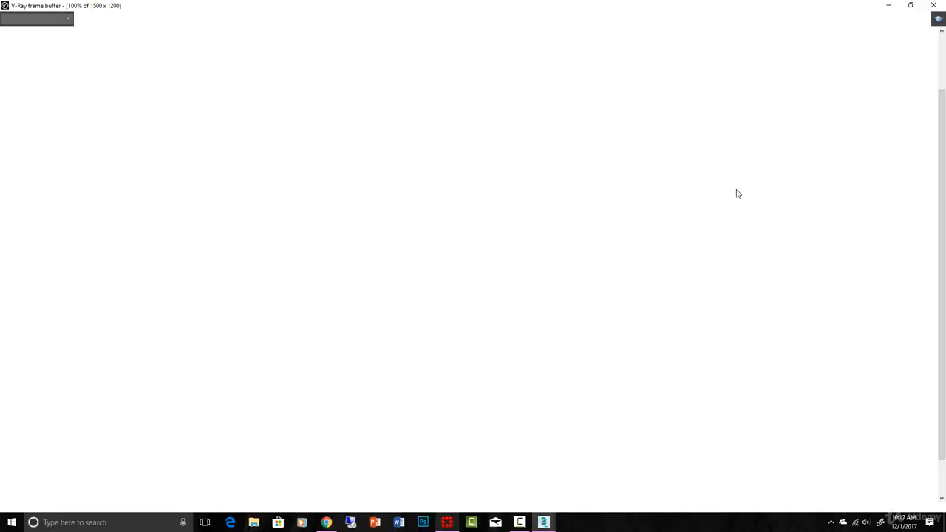
scroll(686, 271, "down", 2)
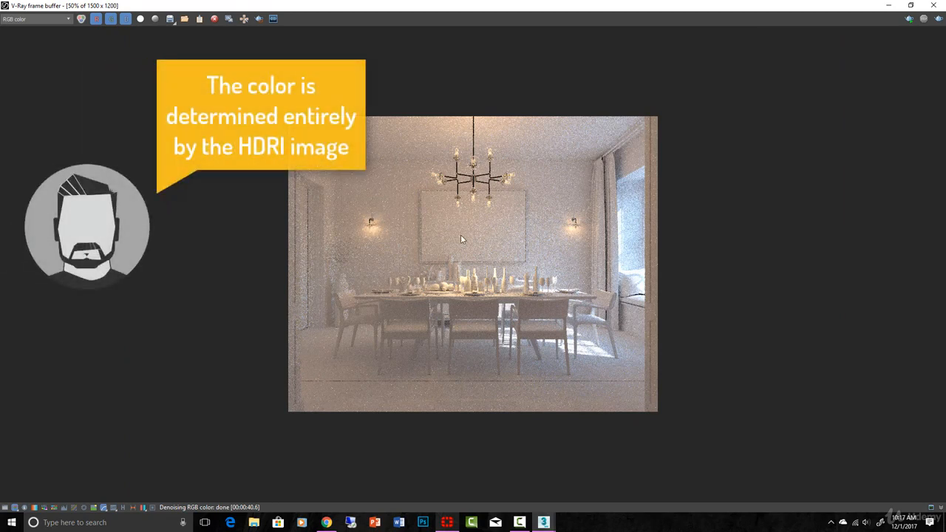
scroll(460, 234, "up", 1)
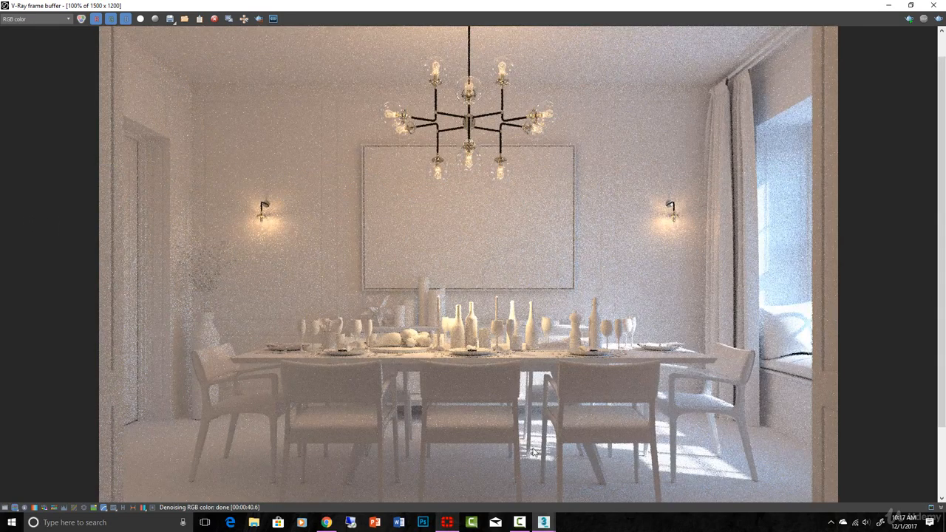
scroll(554, 386, "down", 1)
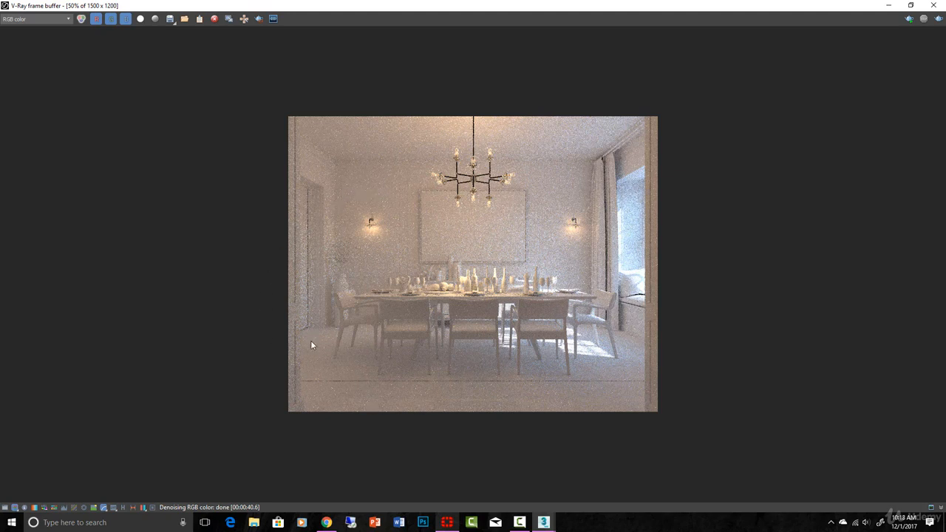
scroll(469, 298, "up", 1)
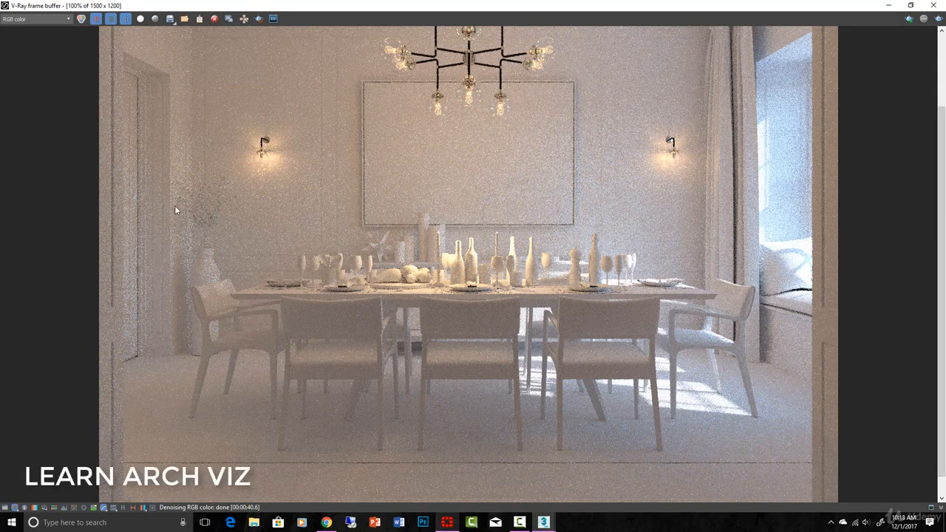
scroll(581, 304, "down", 2)
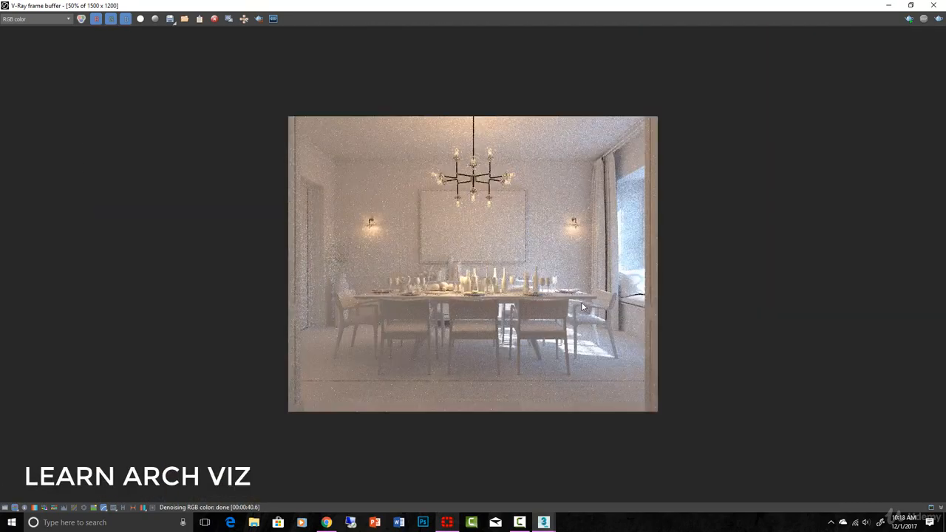